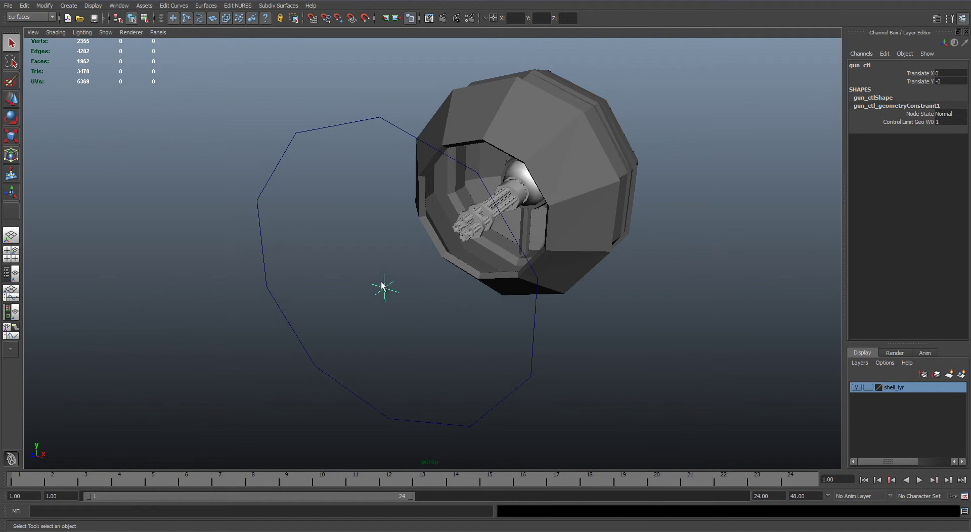
Open the Attribute Editor for gun_ctl and examine its translate limit settings.
key(ctrl+a)
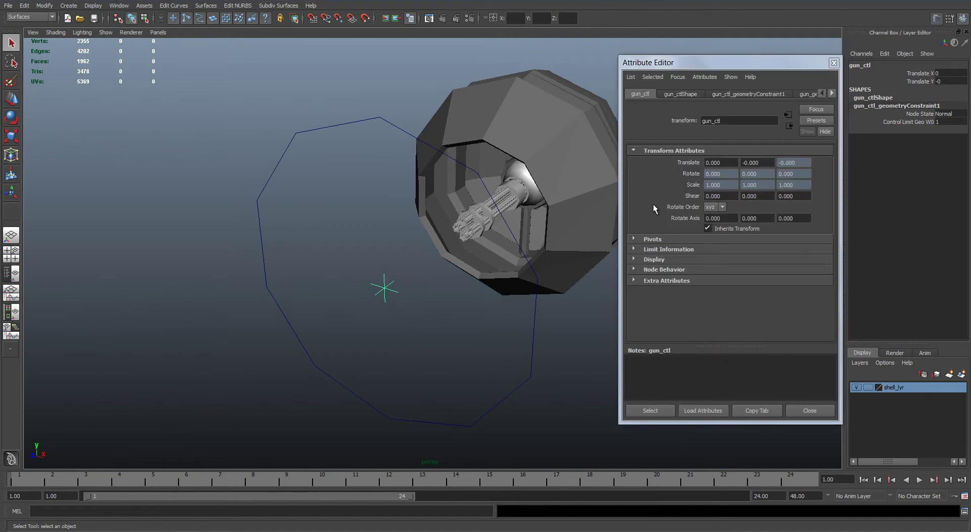
click(652, 250)
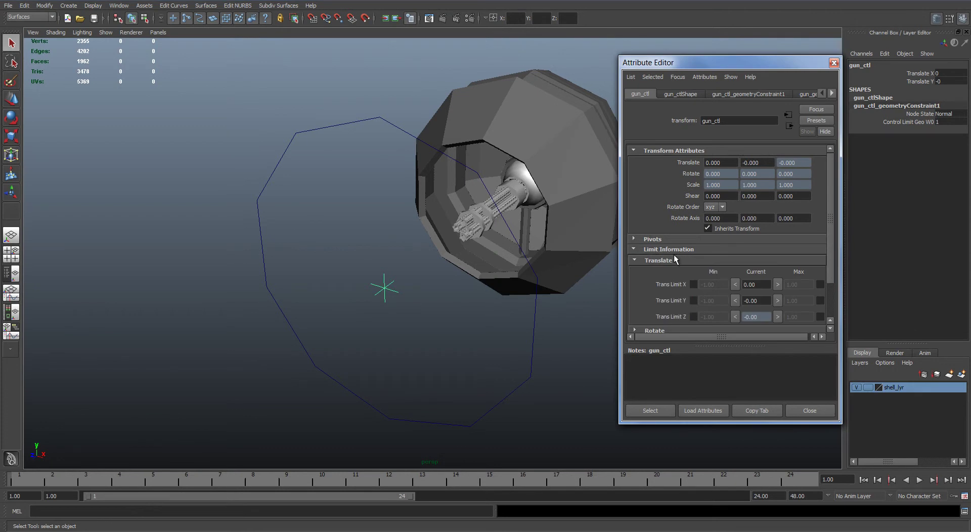
drag(696, 334, 699, 333)
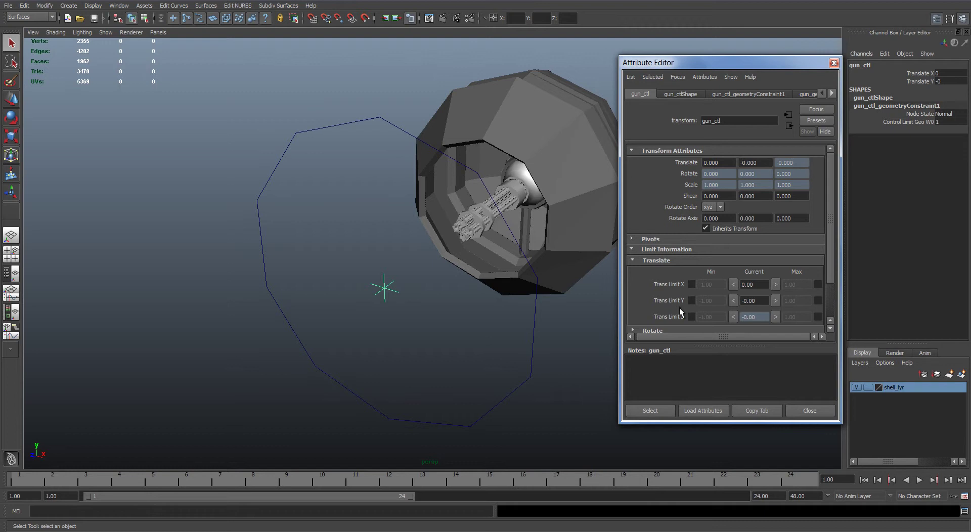
Try moving the gun control away from the turret, undo the move, and close the Attribute Editor.
mouse_move(354, 280)
mouse_down()
mouse_move(410, 301)
mouse_move(567, 299)
mouse_move(561, 247)
mouse_move(470, 101)
mouse_move(404, 59)
mouse_move(231, 276)
mouse_move(471, 422)
mouse_move(700, 390)
mouse_move(652, 157)
mouse_move(297, 200)
mouse_move(354, 384)
mouse_move(515, 404)
mouse_move(690, 201)
mouse_move(320, 214)
mouse_move(362, 396)
mouse_move(514, 223)
mouse_move(231, 230)
mouse_move(393, 419)
mouse_move(589, 235)
mouse_move(130, 305)
mouse_up()
key(w)
key(ctrl+z)
key(q)
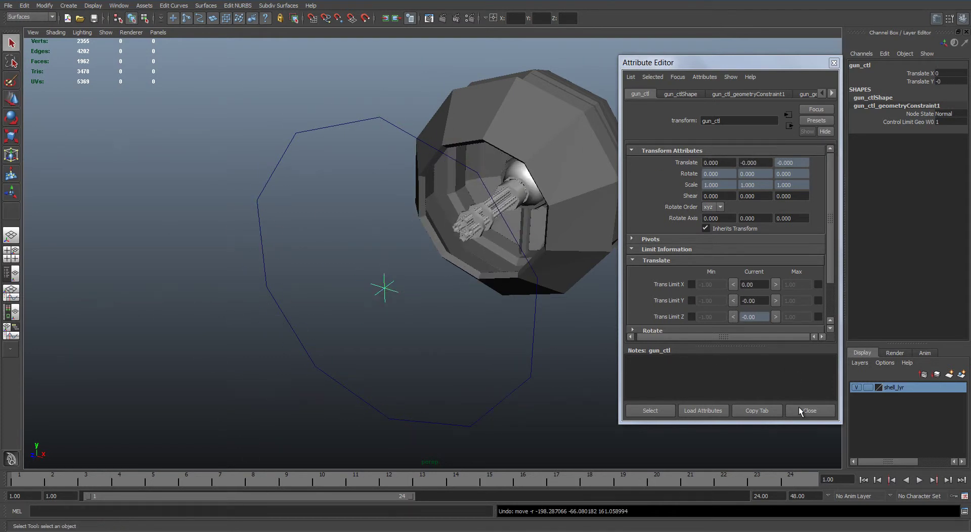
click(803, 410)
Delete the existing gun control setup, including its parent and the surrounding outline.
drag(327, 322, 317, 391)
key(Up)
key(Delete)
Hide the shell_lyr layer, then select the gun geometry and frame it in the view.
alt+middle_drag(408, 236, 321, 310)
alt+right_drag(295, 298, 845, 425)
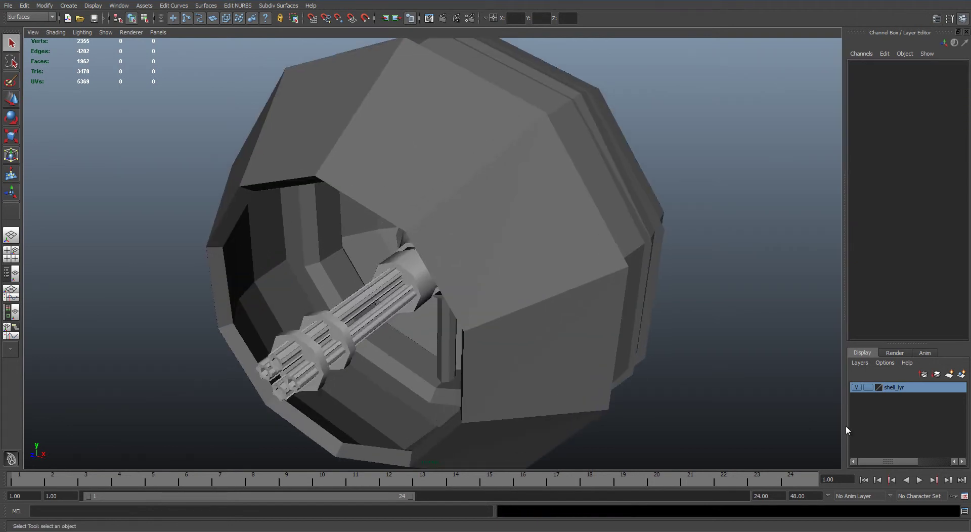
click(854, 387)
alt+drag(355, 319, 388, 320)
drag(408, 222, 577, 377)
key(f)
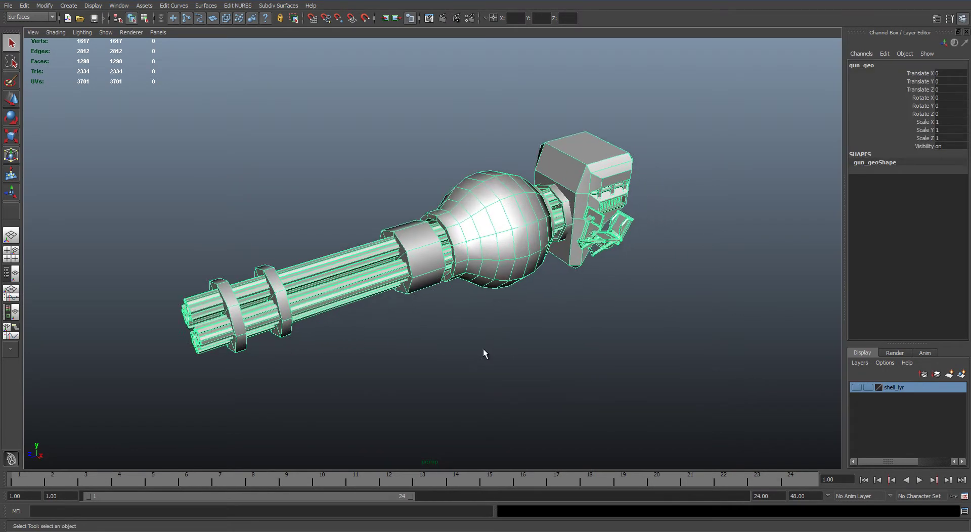
Display the local rotation axes of gun_geo to inspect its orientation.
click(483, 349)
alt+drag(483, 349, 405, 317)
drag(330, 161, 577, 416)
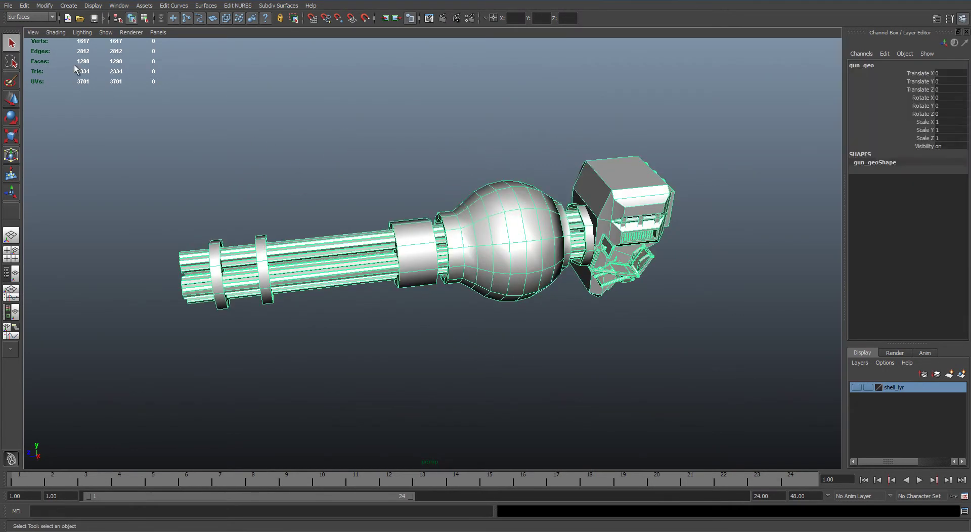
click(68, 6)
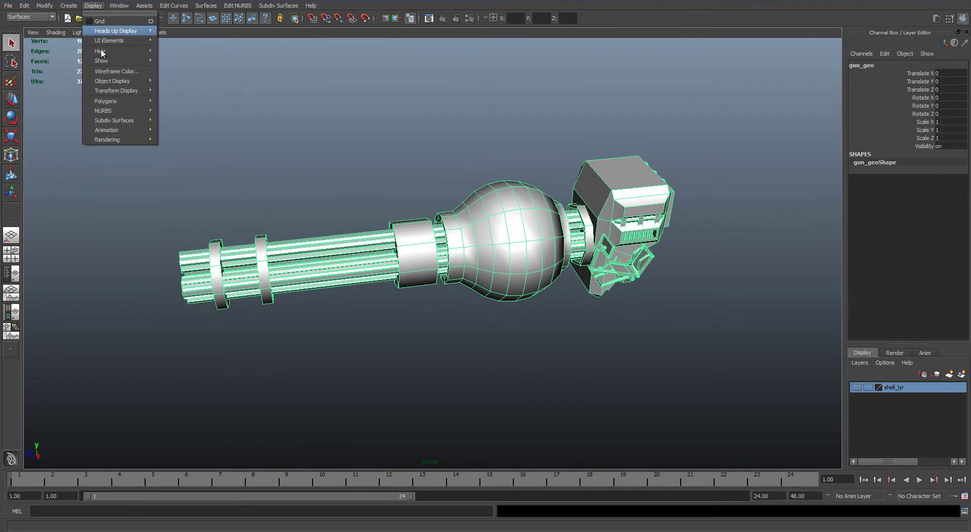
mouse_move(126, 91)
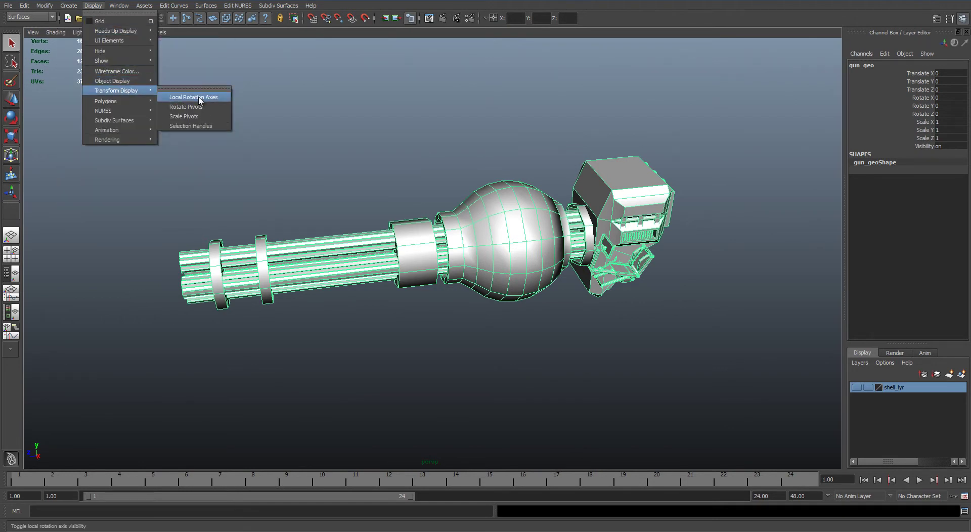
click(193, 97)
alt+drag(224, 107, 334, 197)
alt+right_drag(334, 197, 359, 163)
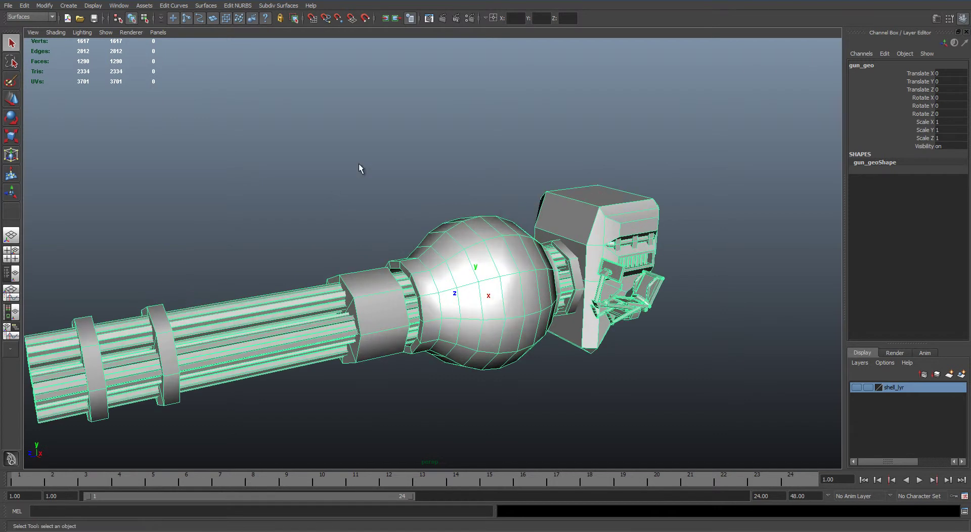
Create a locator at the origin and set its X, Y and Z scale to 40.
click(70, 6)
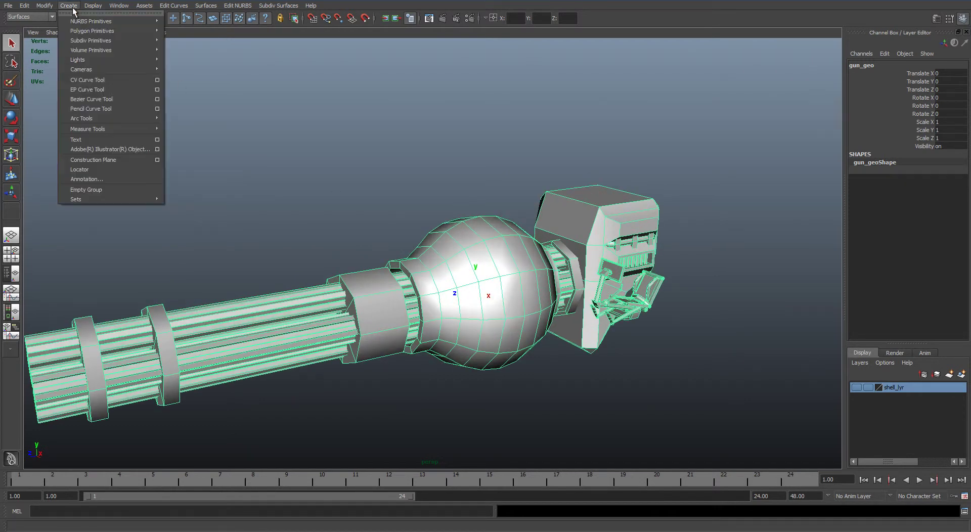
click(94, 169)
alt+right_drag(420, 272, 558, 308)
key(4)
alt+middle_drag(469, 303, 453, 298)
alt+right_drag(453, 299, 573, 274)
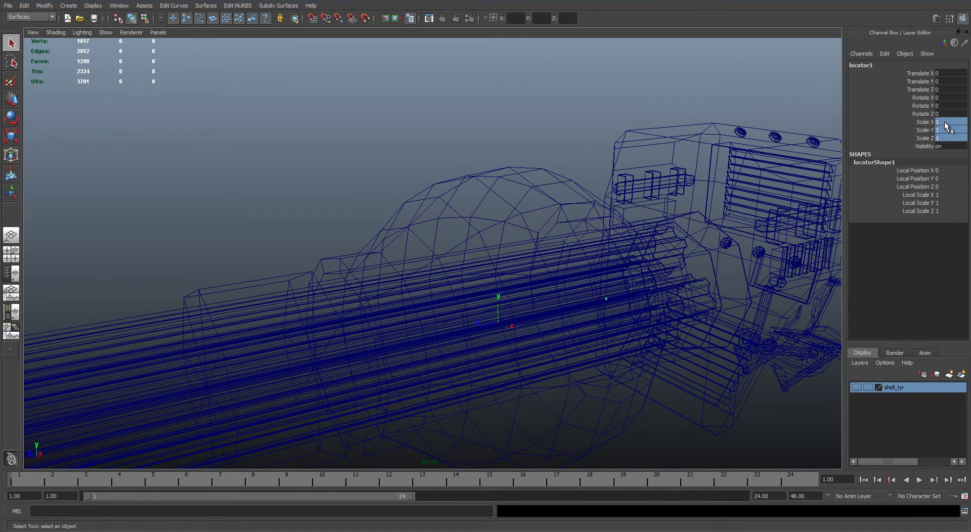
key(Return)
scroll(422, 354, up, 5)
Move the locator out in front of the gun barrels to about 842 in Translate Z.
key(w)
alt+drag(490, 325, 464, 297)
key(v)
middle_click(368, 294)
alt+right_drag(463, 297, 390, 259)
drag(420, 264, 56, 327)
Turn off the local rotation axes display on gun_geo.
click(354, 286)
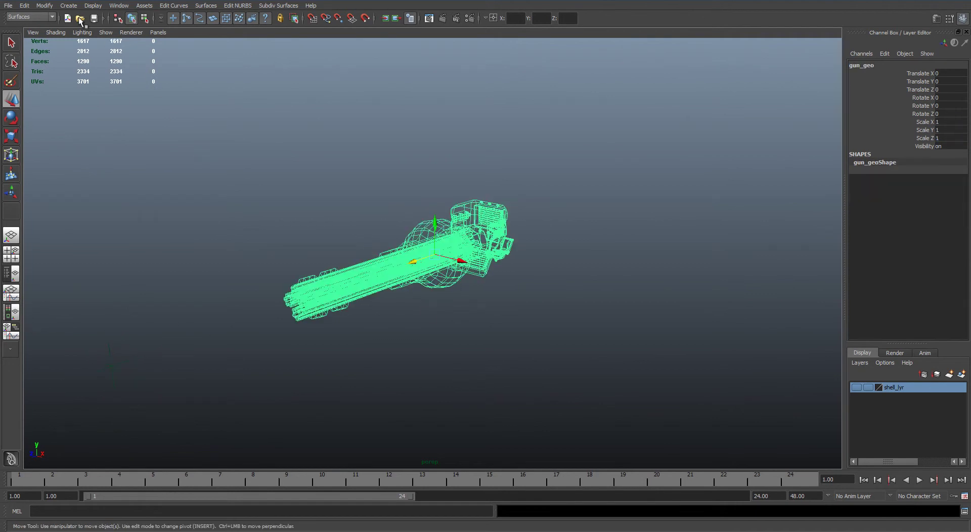
click(93, 6)
mouse_move(122, 90)
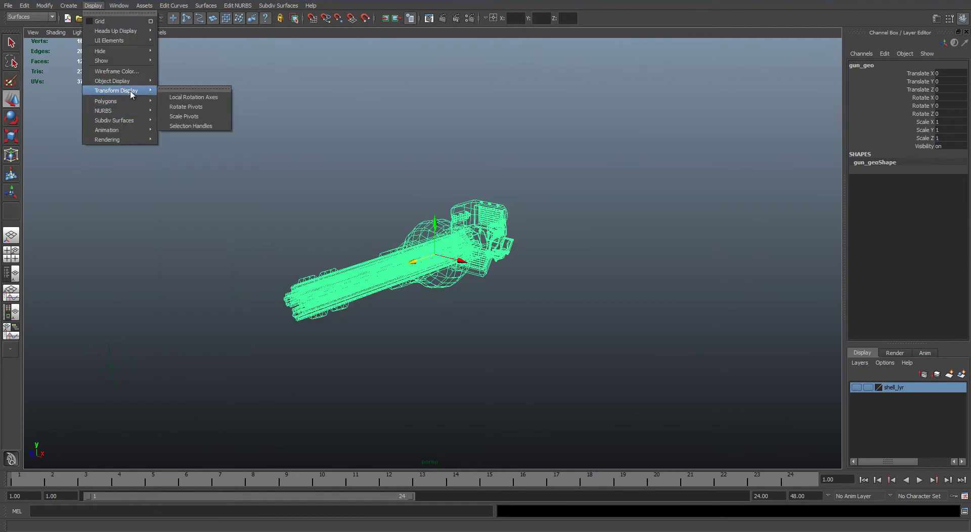
click(188, 99)
alt+middle_drag(219, 194, 233, 188)
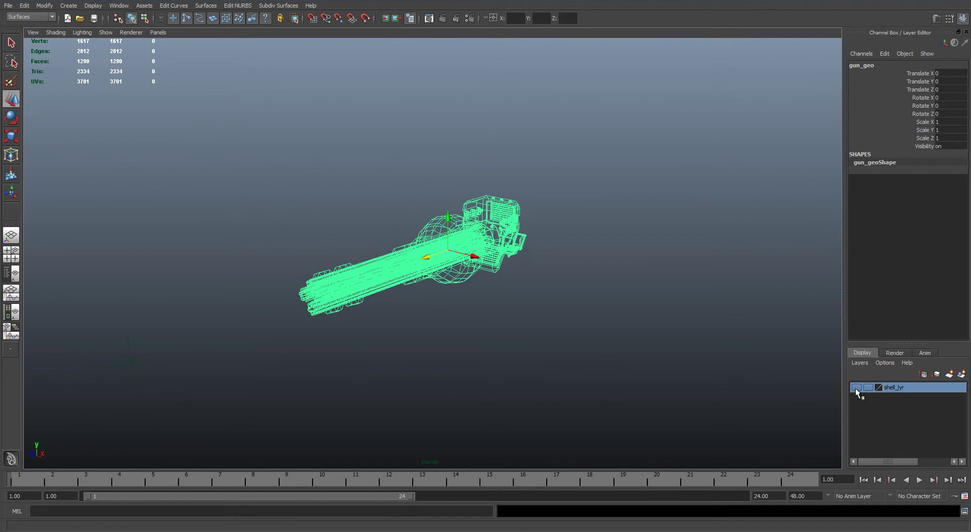
Show the shell_lyr layer again and return the viewport to shaded display.
click(855, 388)
alt+middle_drag(285, 350, 308, 340)
alt+right_drag(308, 340, 284, 343)
key(5)
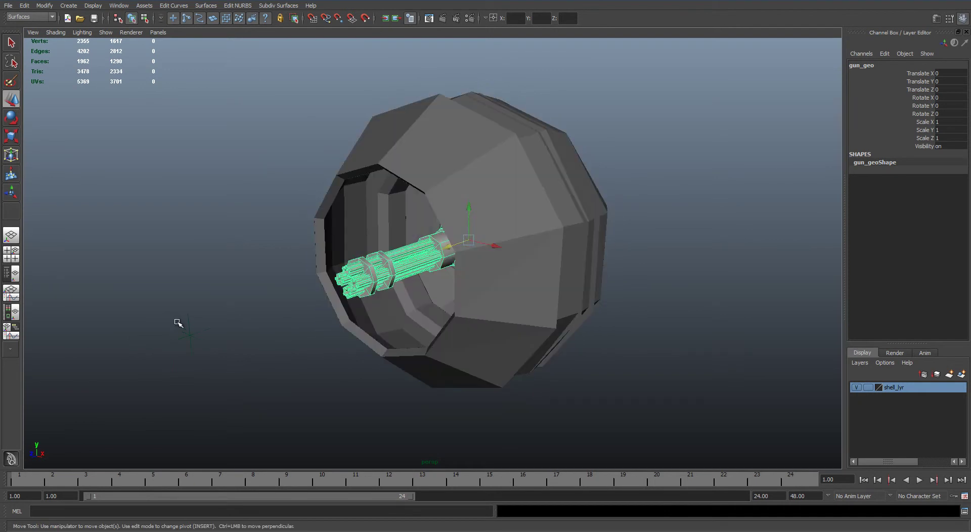
Enable drawing overrides on the locator's shape and set its override color to white.
click(177, 321)
key(ctrl+a)
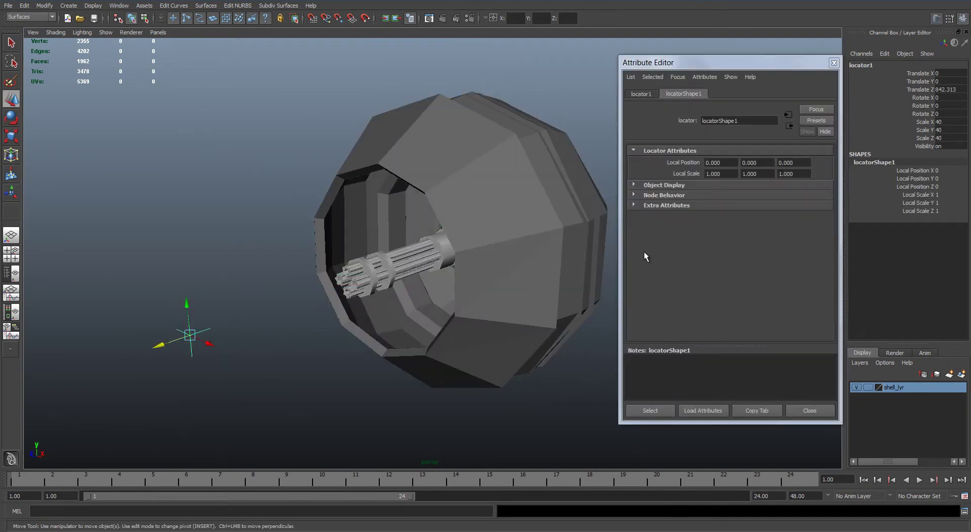
click(660, 185)
click(668, 236)
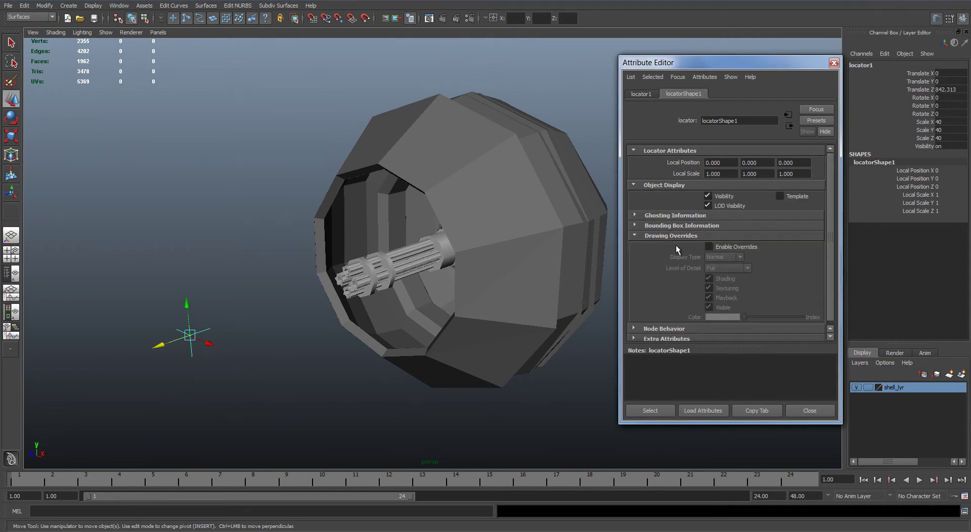
click(732, 245)
drag(744, 316, 775, 313)
click(808, 410)
Rename the locator as gun_ctl.
alt+middle_drag(481, 319, 605, 317)
double_click(866, 64)
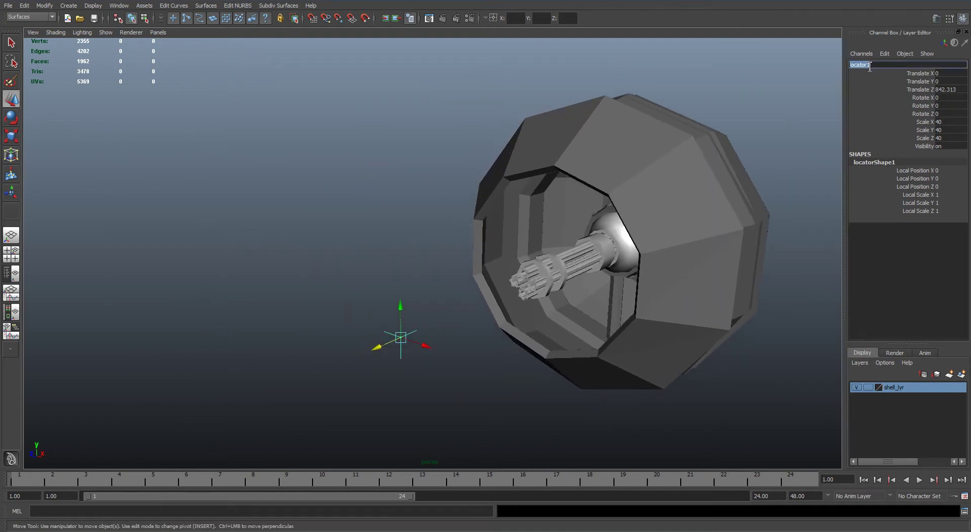
text(gun_ctl)
key(Return)
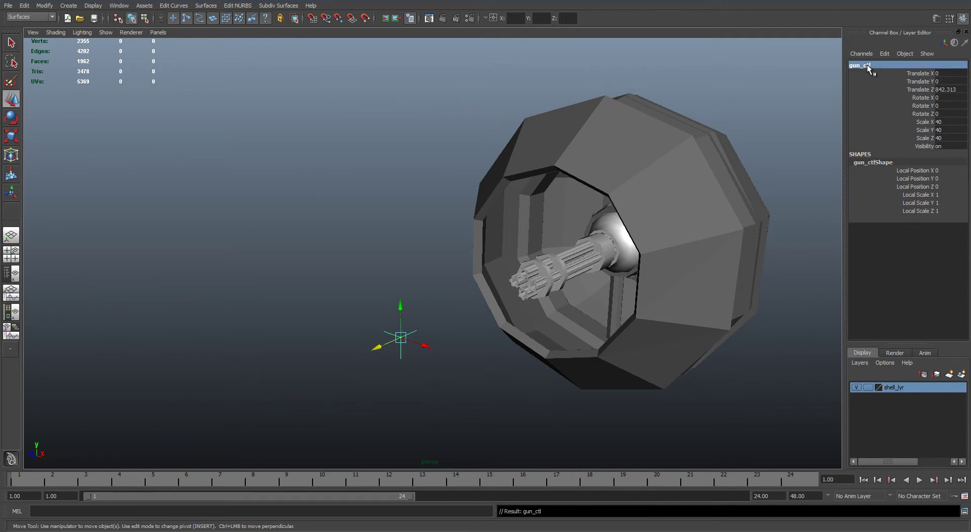
Move gun_ctl slightly farther from the gun along Z, to about 875.7.
alt+drag(583, 197, 380, 229)
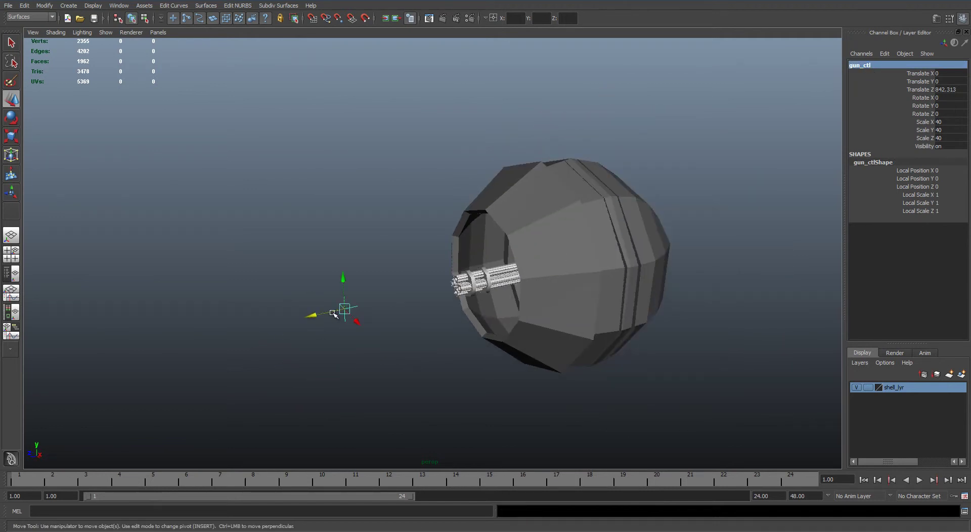
drag(308, 316, 314, 293)
key(q)
alt+right_drag(314, 293, 400, 299)
alt+middle_drag(400, 299, 357, 290)
alt+drag(357, 295, 368, 283)
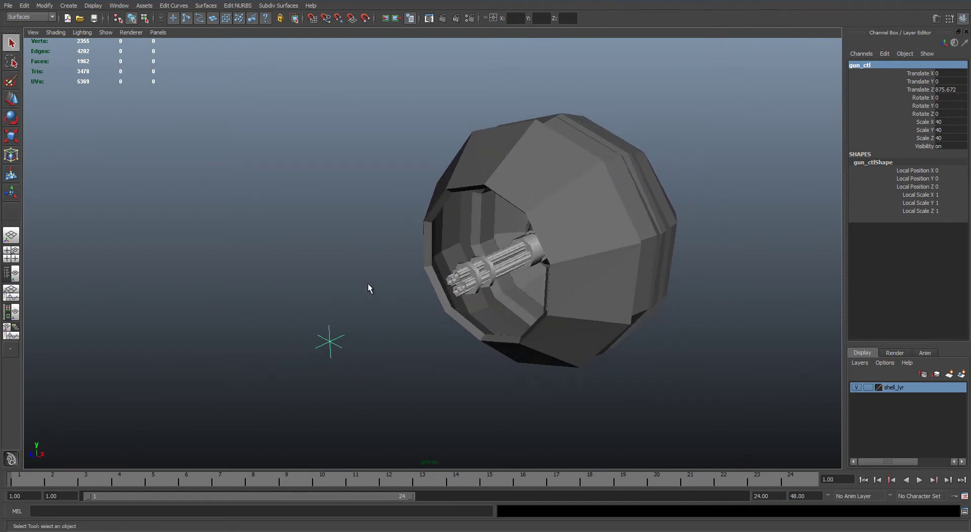
Show the Outliner beside the view, duplicate gun_ctl, and delete the duplicate's shape node to leave an empty transform.
click(11, 273)
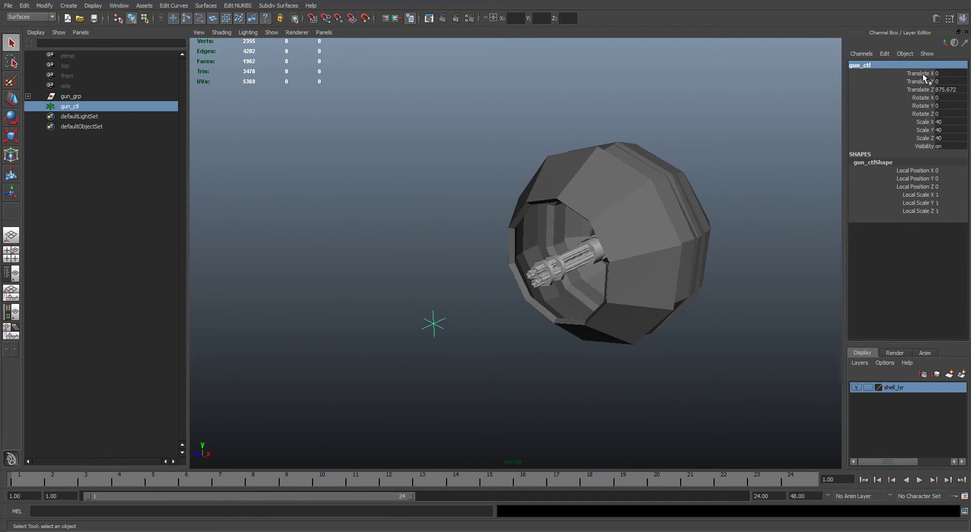
alt+drag(257, 230, 256, 234)
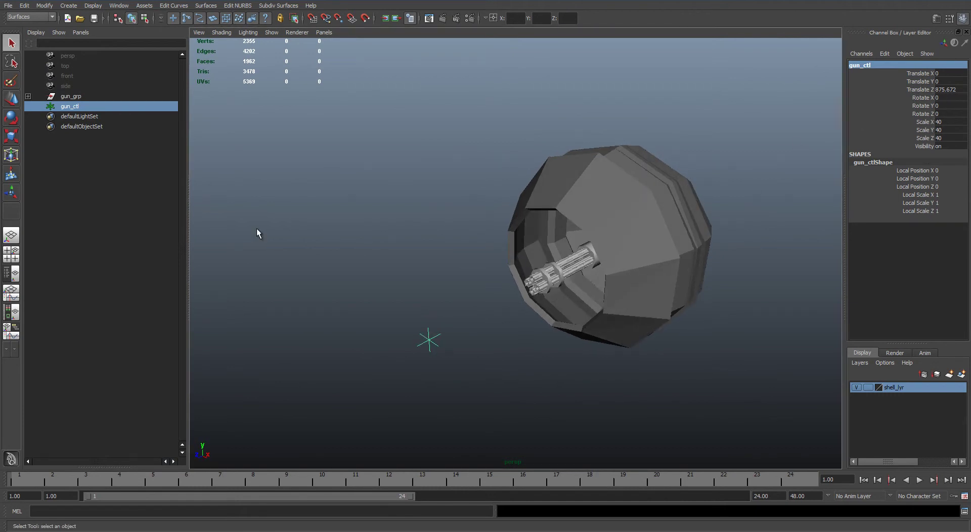
key(ctrl+d)
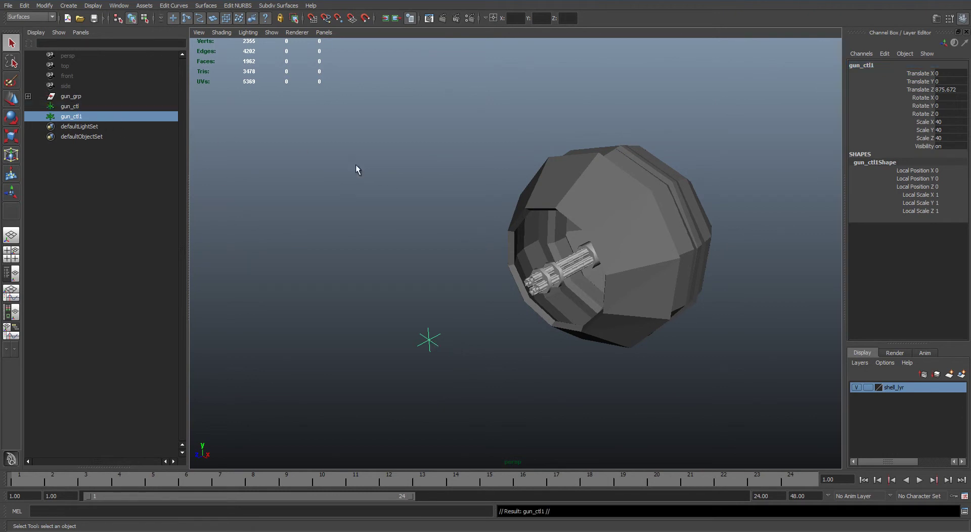
key(Down)
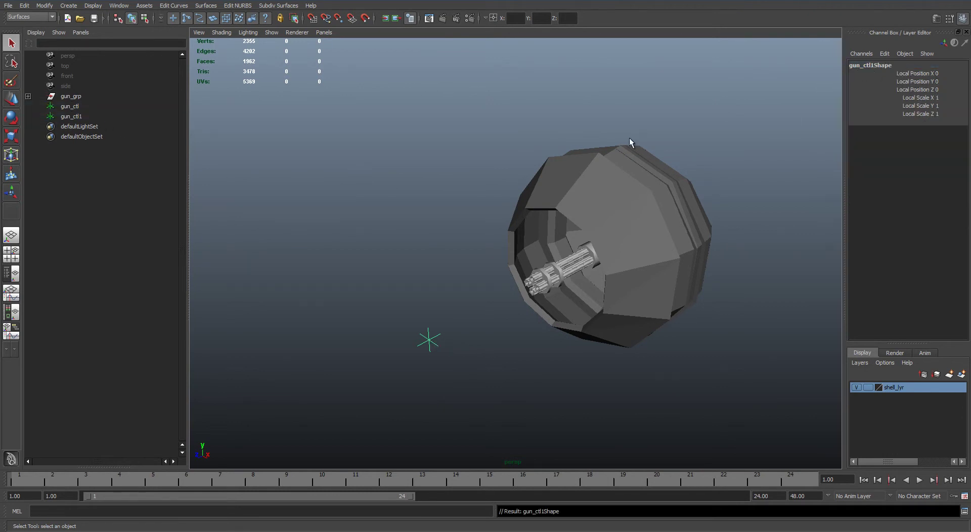
key(Delete)
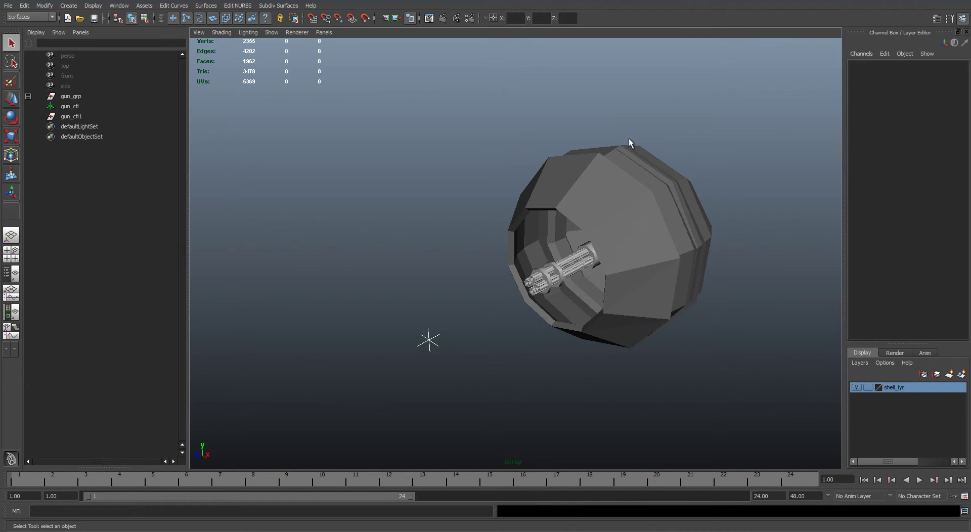
Parent gun_ctl under the empty duplicate transform and rename that parent gun_ctl_null.
click(66, 115)
click(70, 107)
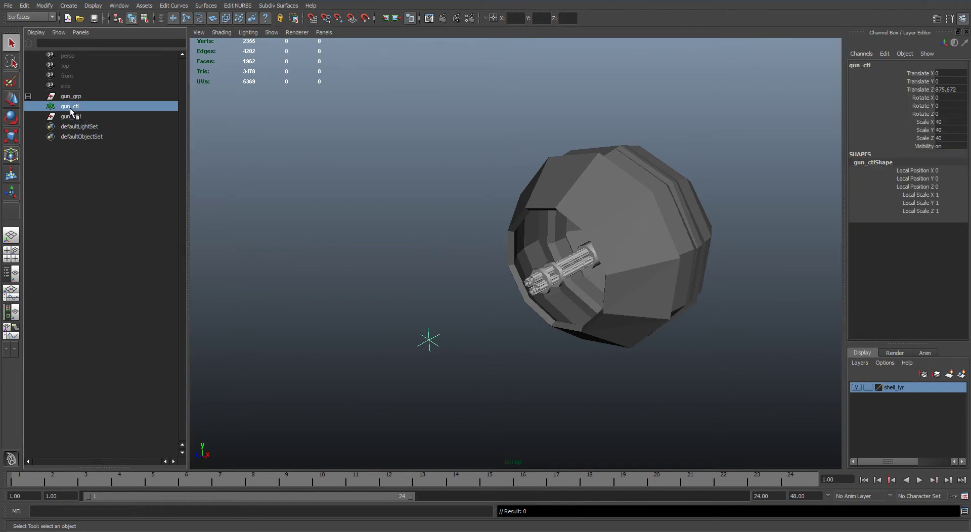
mouse_move(71, 108)
middle_down()
mouse_move(69, 122)
mouse_move(79, 120)
middle_up()
double_click(83, 106)
click(92, 107)
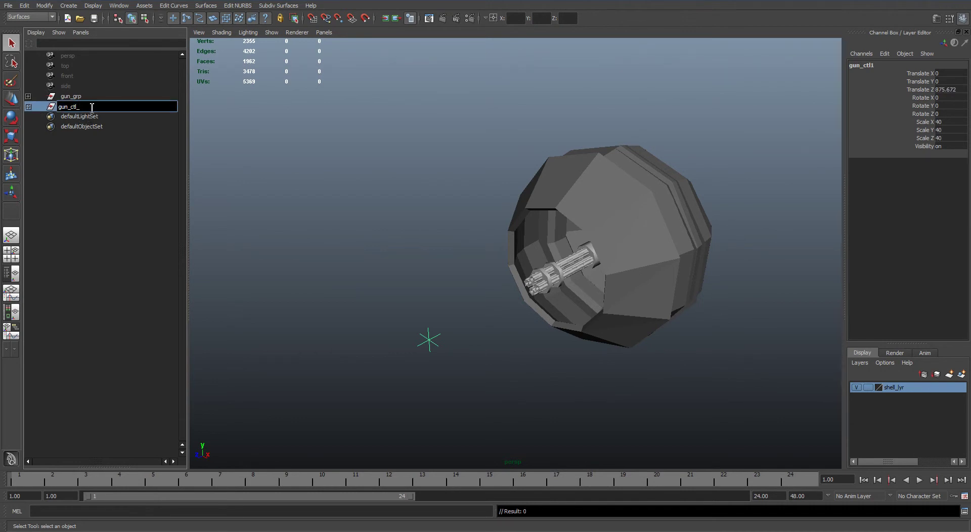
text(_null)
key(Return)
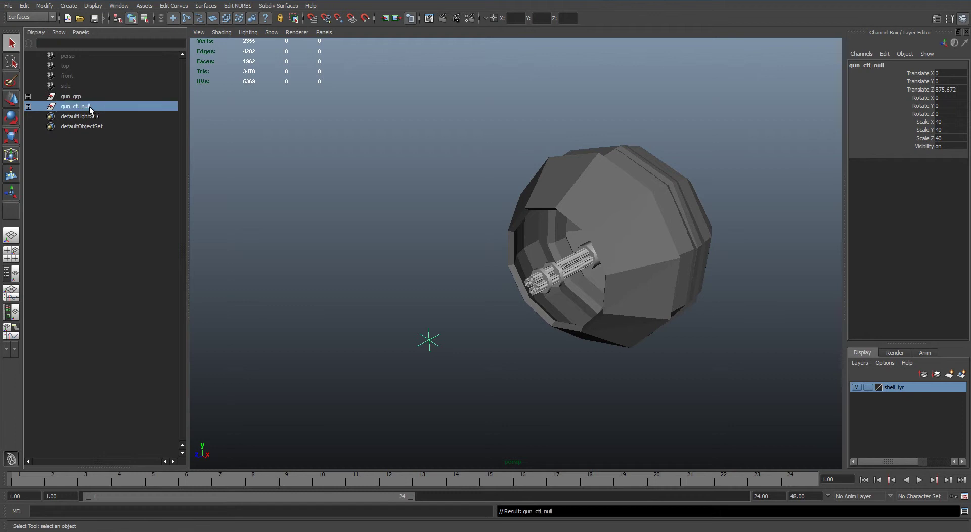
Select the gun_ctl locator and switch back to the single perspective view.
click(403, 338)
drag(393, 318, 454, 365)
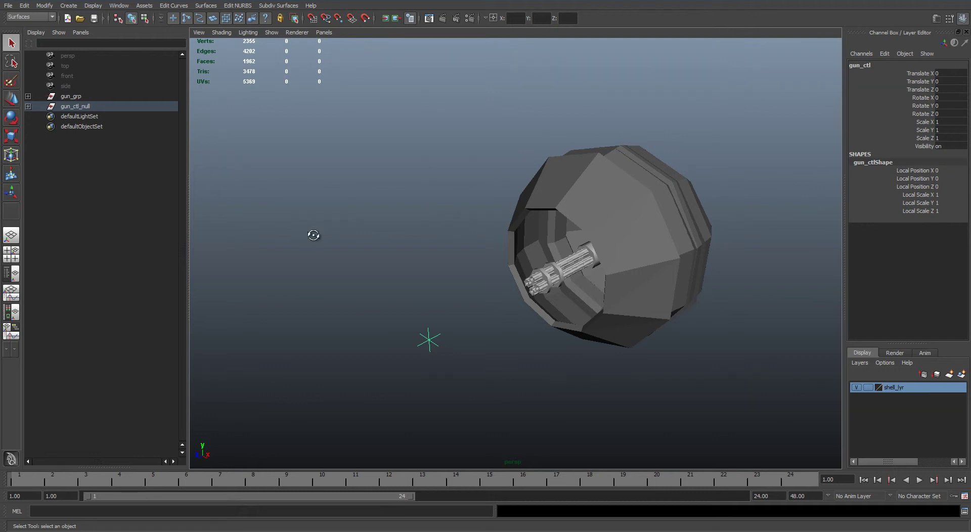
alt+drag(310, 234, 339, 308)
key(space)
drag(311, 368, 311, 368)
alt+right_drag(312, 368, 348, 342)
Add the gun geometry to the gun_ctl selection and open the Aim Constraint options with their settings reset to defaults.
click(479, 280)
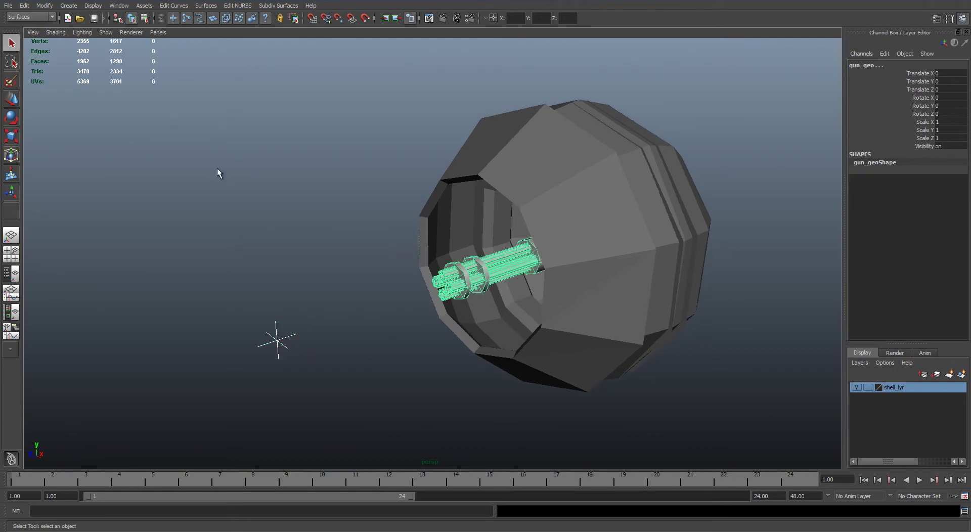
click(53, 18)
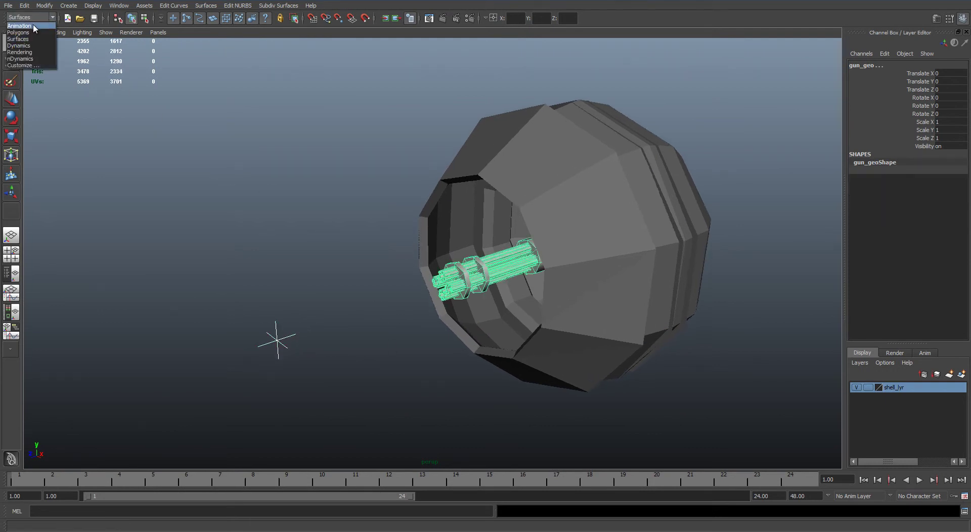
click(34, 26)
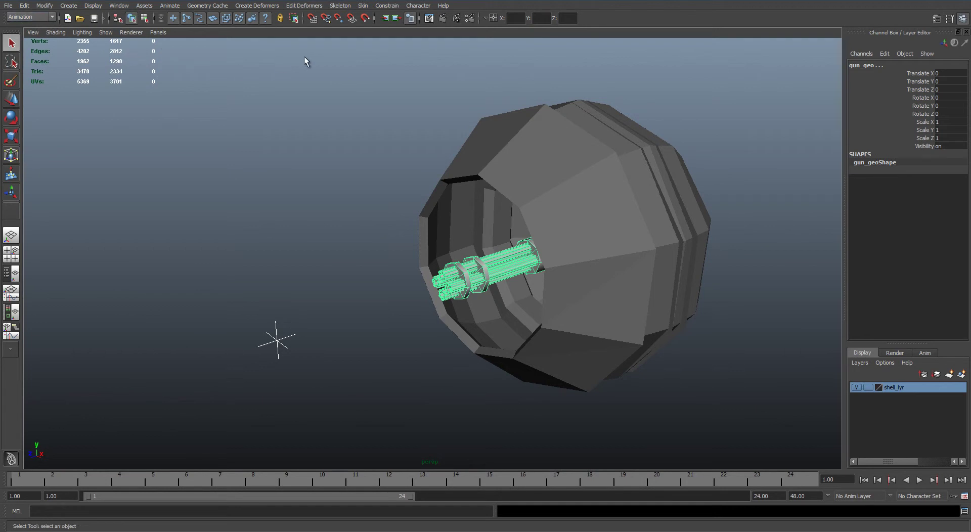
click(387, 5)
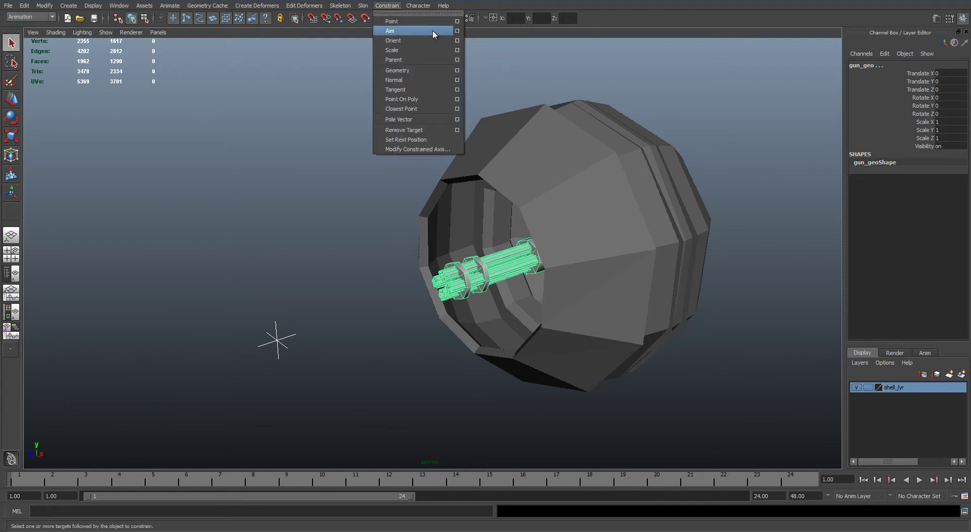
click(457, 31)
click(554, 181)
click(591, 199)
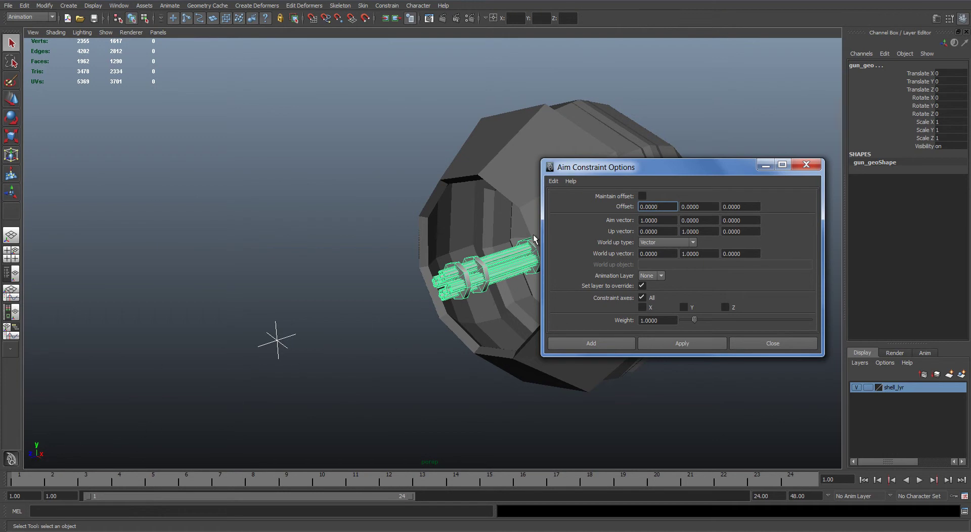
Set the aim vector to 0, 0, 1 and add the aim constraint so the gun geometry aims at gun_ctl.
double_click(667, 220)
text(0)
key(Tab)
key(Tab)
text(1)
key(Return)
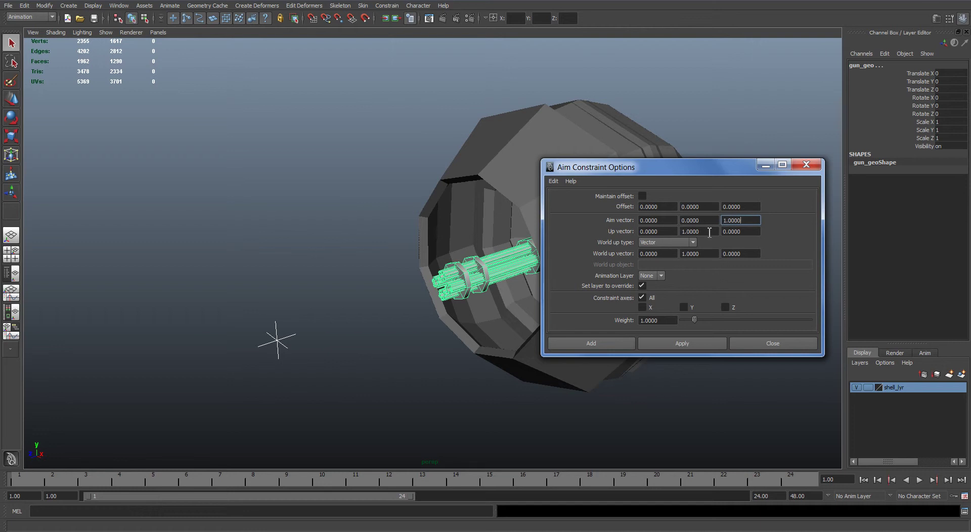
click(599, 339)
Select gun_ctl and lock and hide its Translate Z, rotate, scale and visibility channels.
drag(232, 314, 303, 370)
alt+right_drag(311, 369, 300, 368)
alt+drag(300, 368, 315, 363)
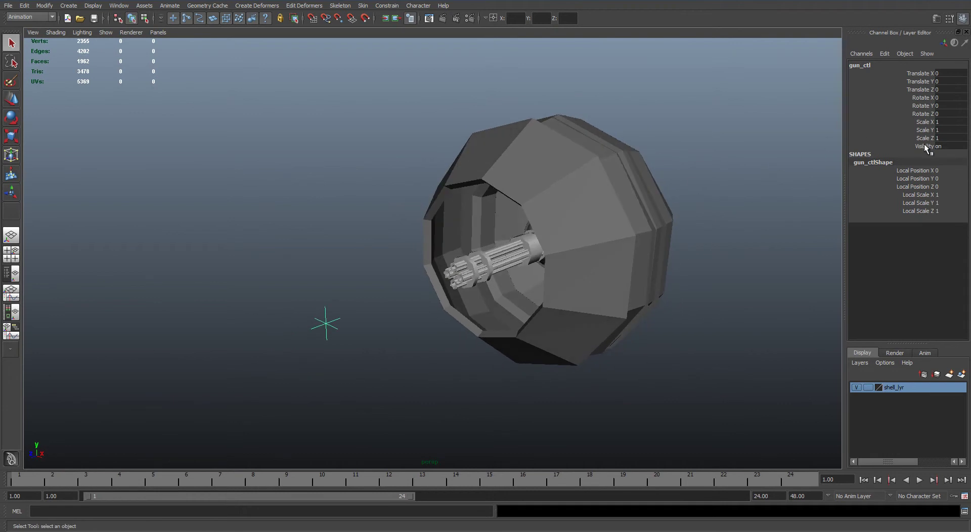
drag(923, 145, 926, 93)
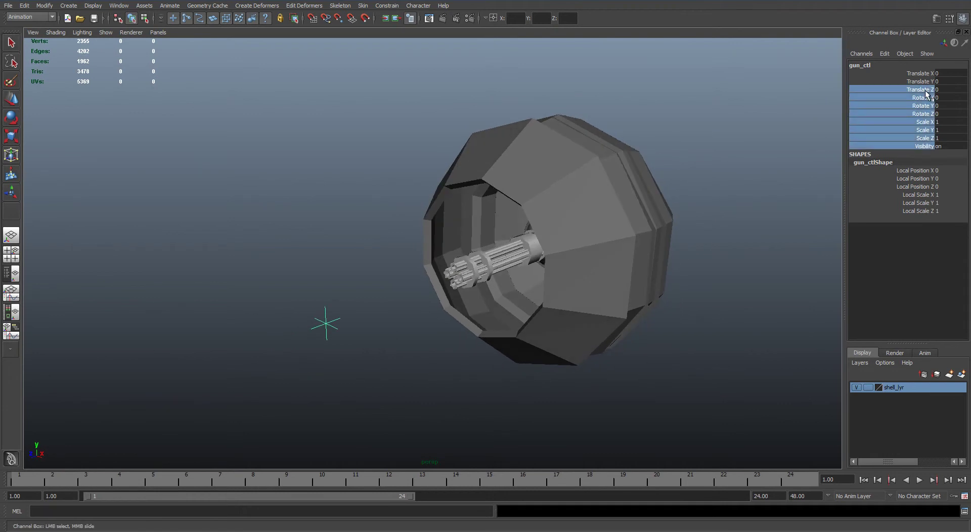
right_click(924, 92)
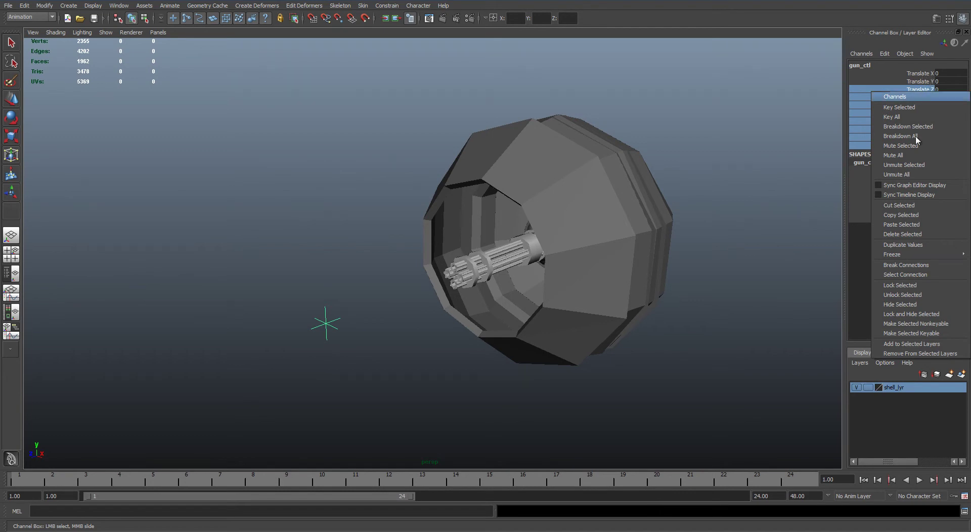
click(902, 318)
Try moving gun_ctl to test that the gun follows it, and undo the move.
alt+drag(526, 396, 542, 415)
key(w)
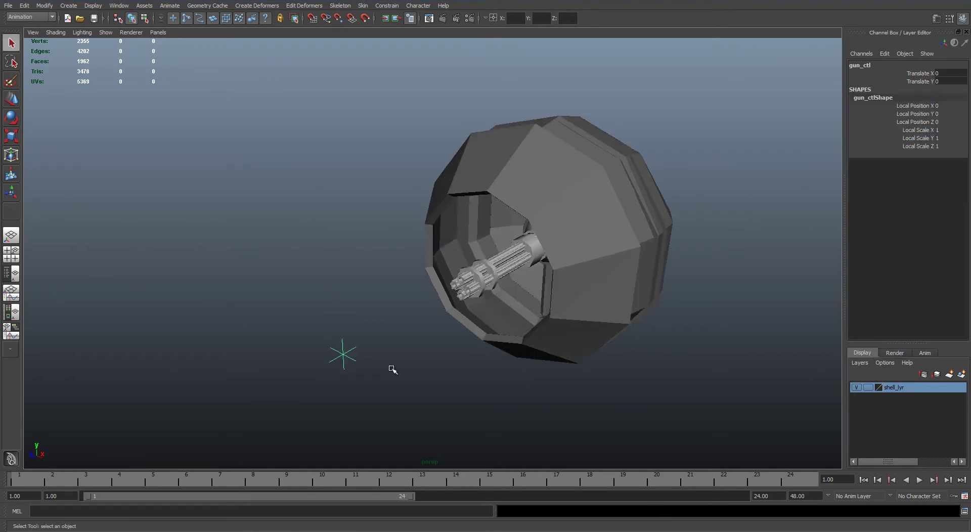
drag(342, 354, 326, 325)
key(z)
key(q)
alt+right_drag(350, 315, 283, 324)
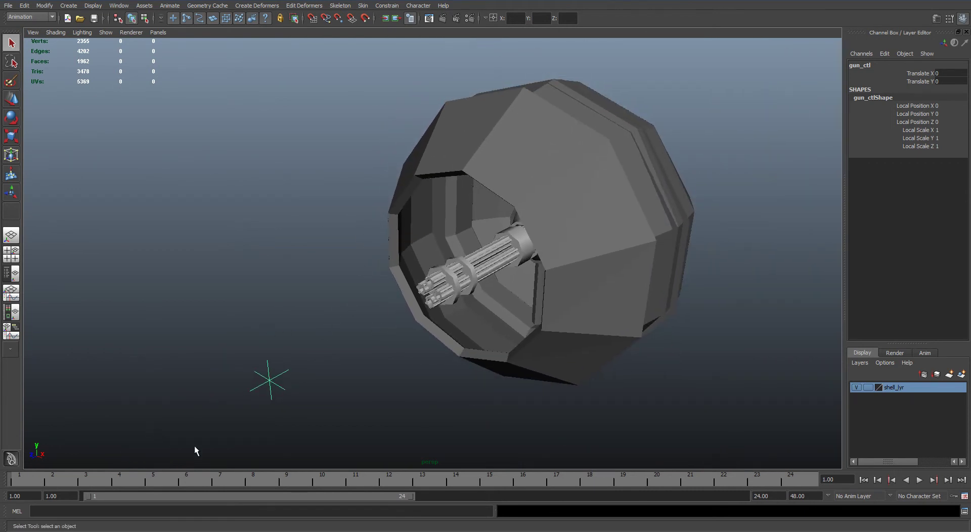
Select the inner edge loop around the shell's front opening and duplicate it as surface curves.
alt+right_drag(295, 266, 500, 336)
click(362, 299)
right_drag(360, 300, 362, 242)
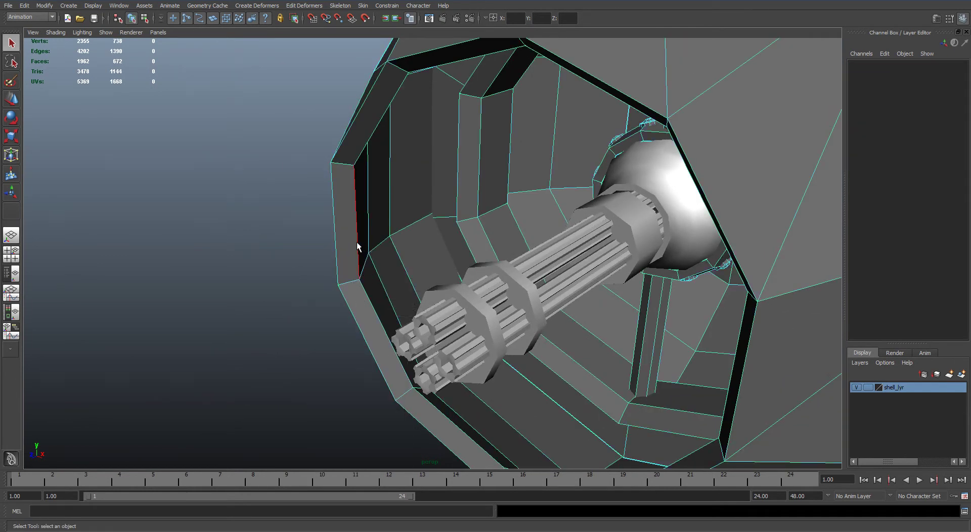
double_click(357, 243)
alt+drag(357, 242, 357, 214)
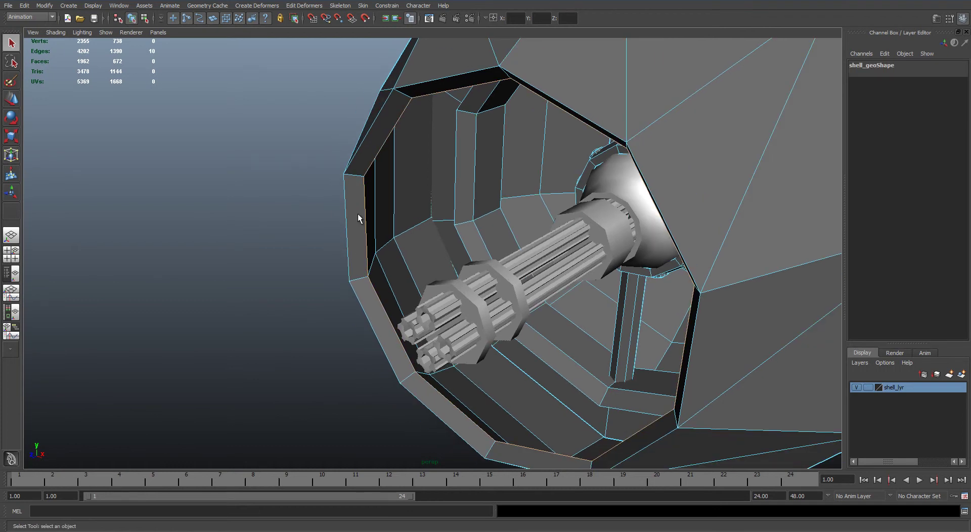
click(23, 18)
click(27, 39)
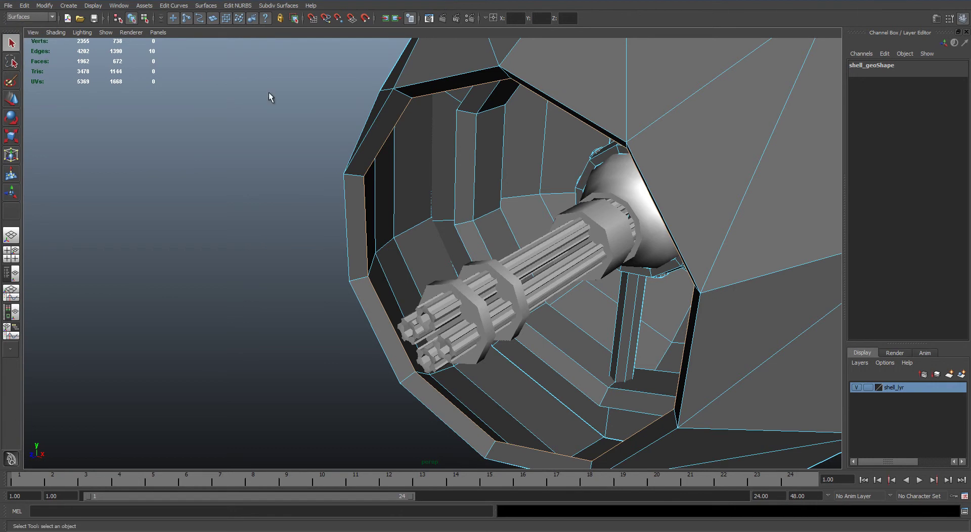
alt+drag(304, 105, 217, 79)
click(204, 6)
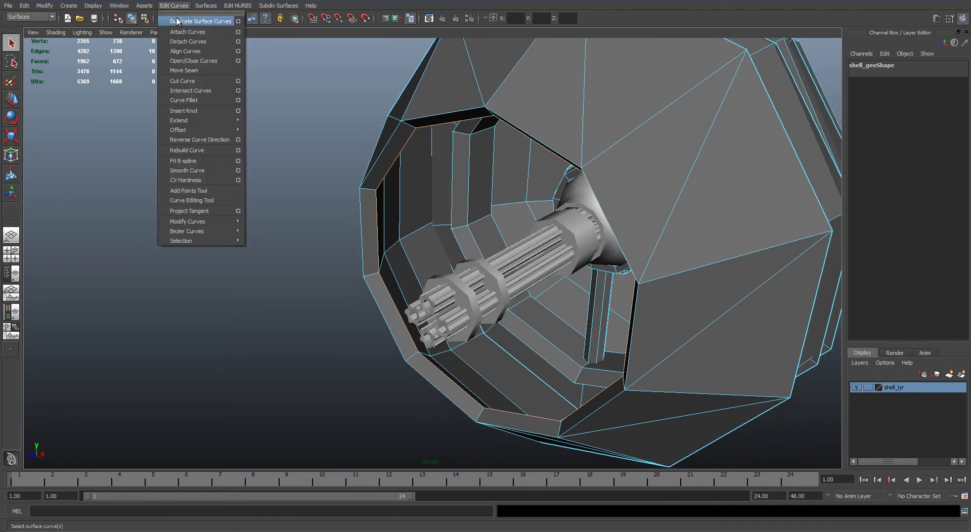
click(215, 22)
Move the duplicated curves forward out of the shell along Z, to about 286.96.
key(a)
key(w)
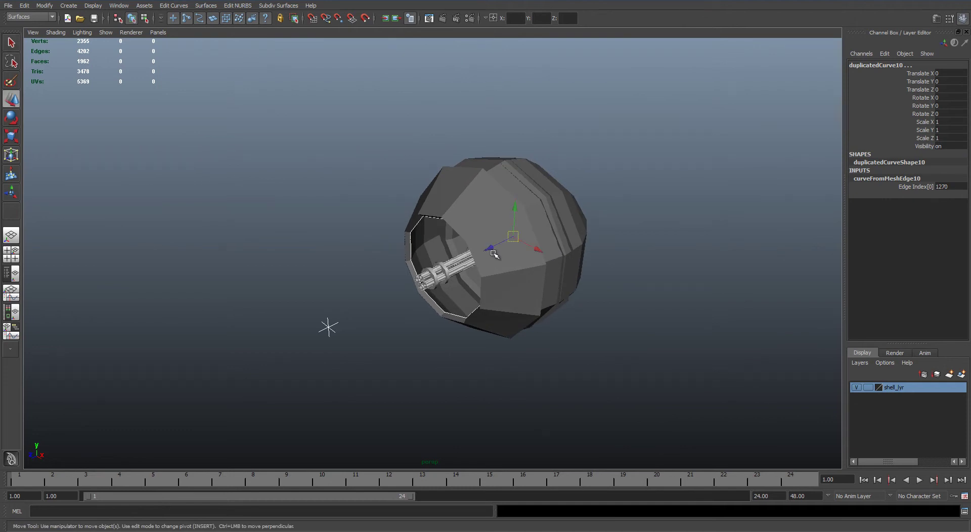
drag(491, 247, 431, 281)
key(q)
alt+right_drag(360, 285, 381, 301)
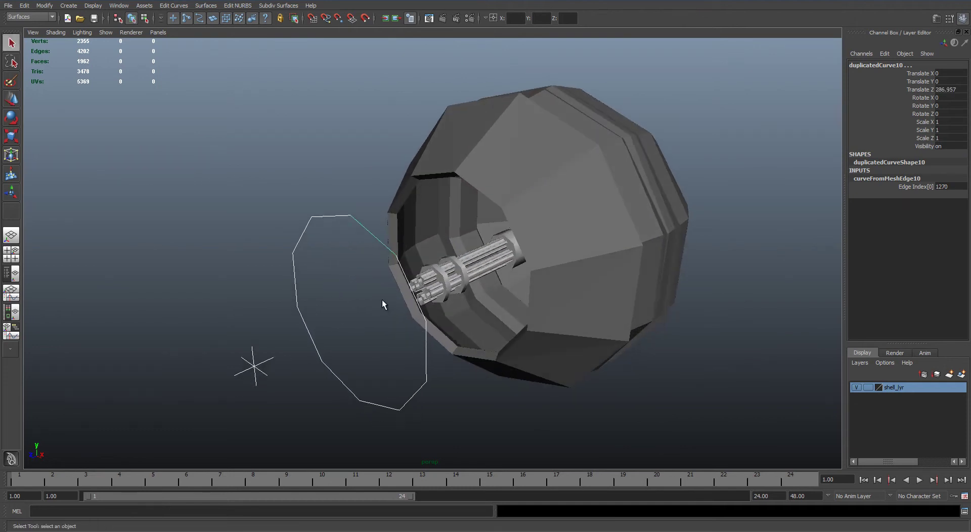
alt+middle_drag(362, 307, 395, 248)
alt+drag(368, 225, 393, 226)
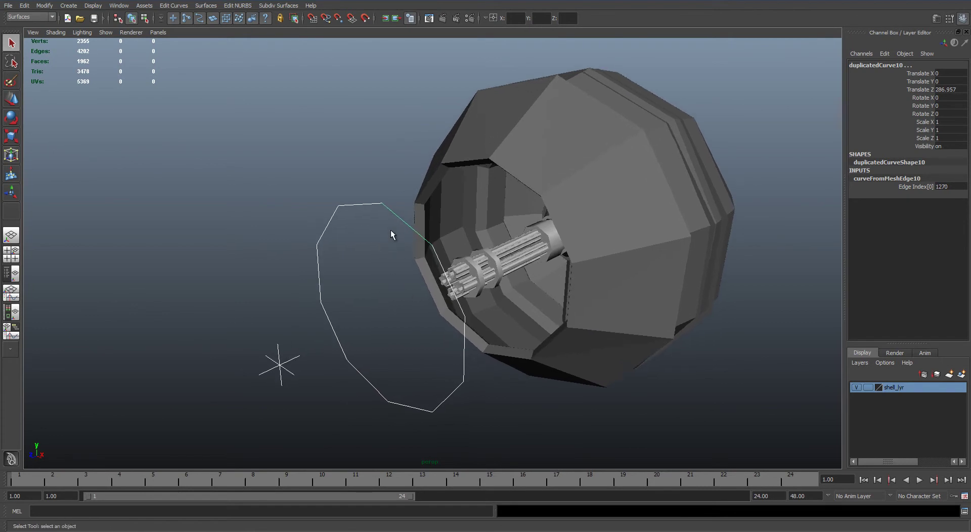
alt+right_drag(375, 314, 390, 321)
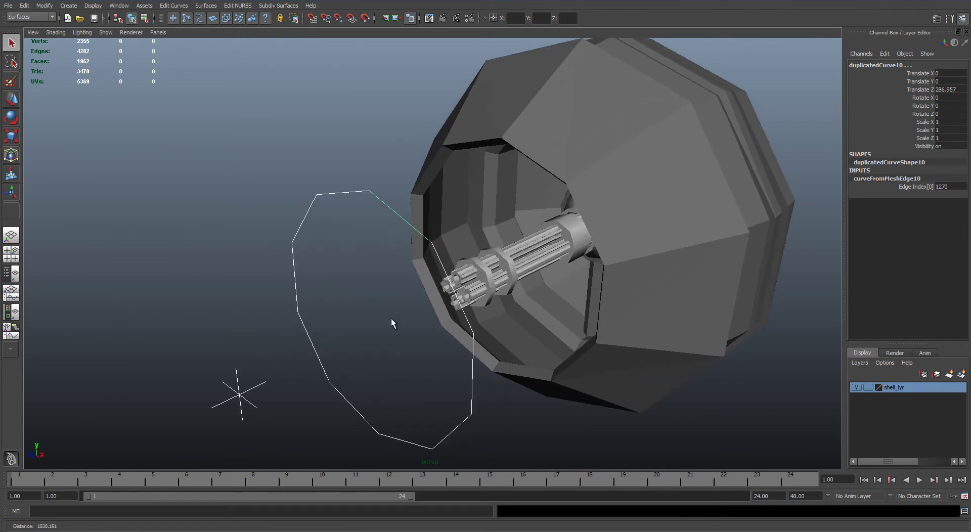
alt+drag(389, 321, 379, 325)
Select two adjoining curve segments at the top of the outline and attach them using the default Attach Curves options.
click(415, 260)
scroll(427, 275, up, 3)
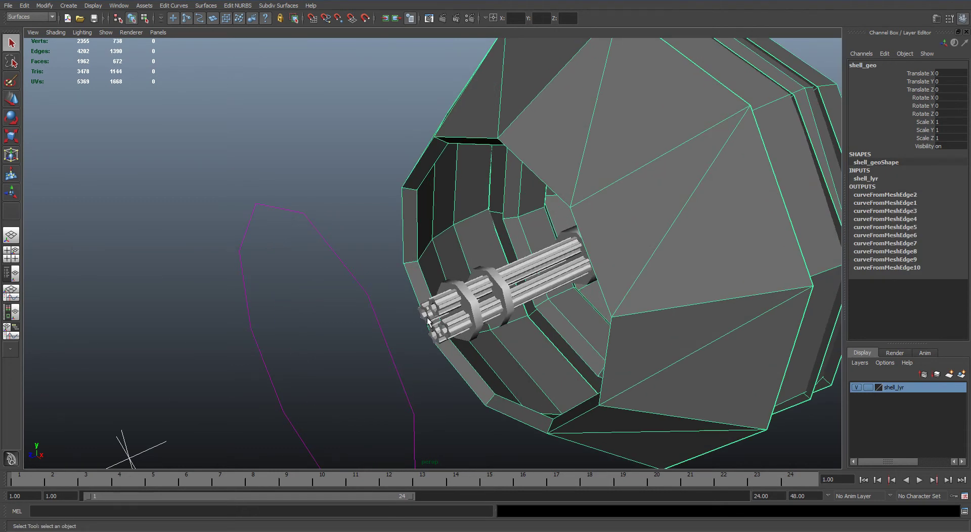
alt+drag(353, 215, 305, 295)
click(354, 218)
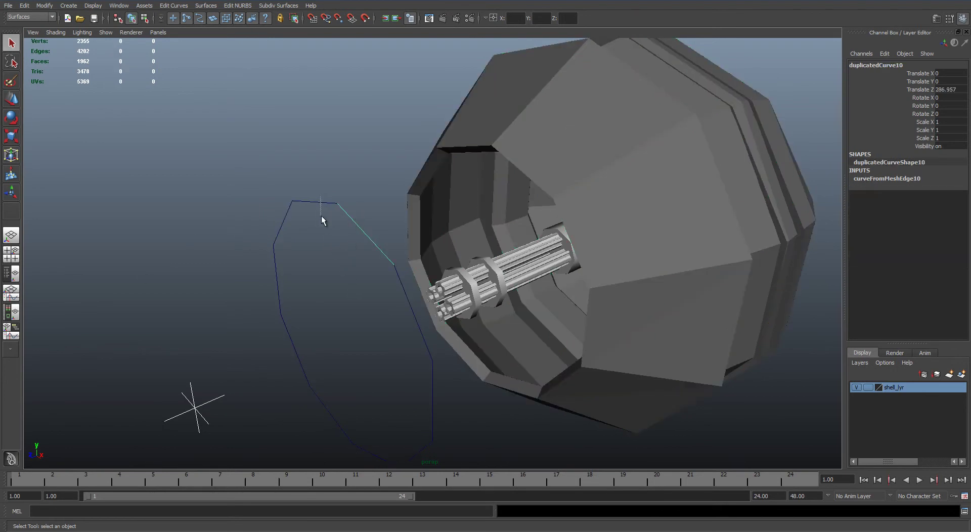
click(174, 5)
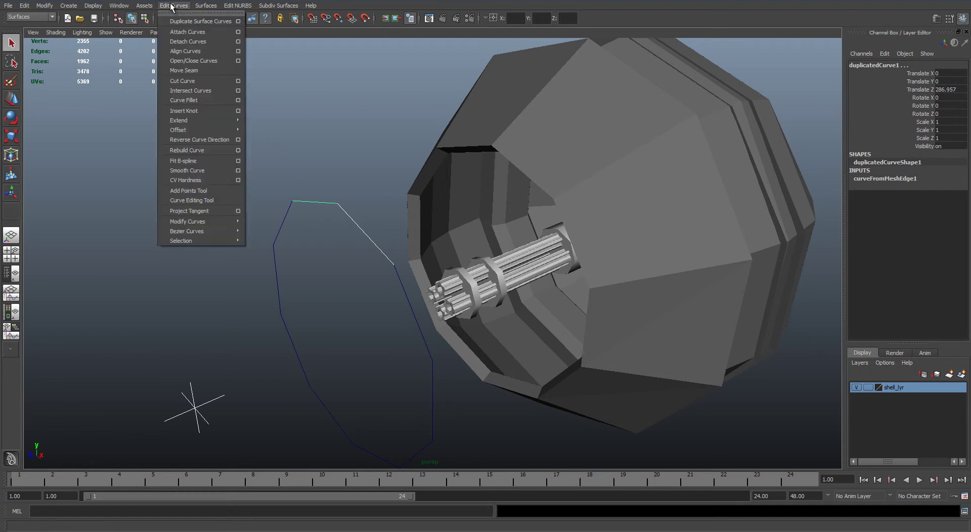
click(238, 32)
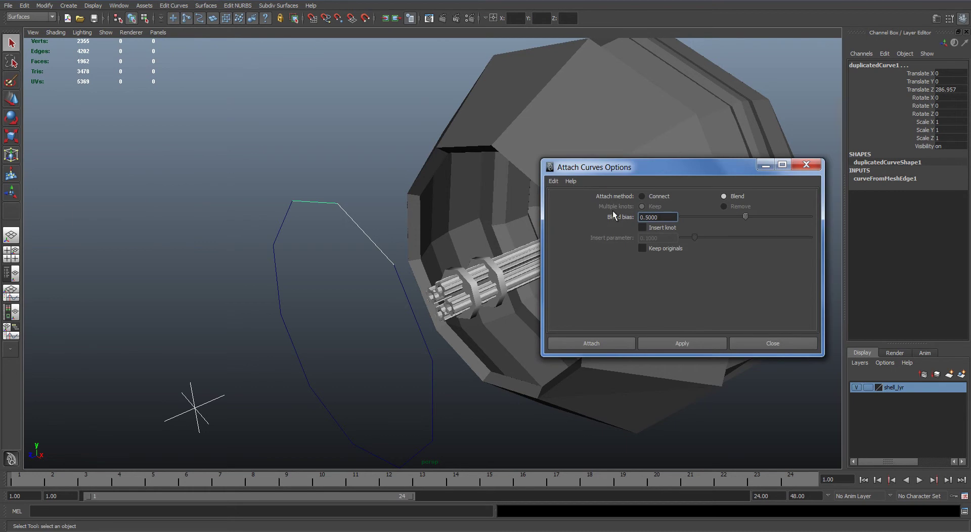
click(554, 181)
click(569, 204)
click(586, 345)
Attach the remaining segments one after another around the outline to form a single curve.
alt+drag(324, 296, 305, 223)
key(g)
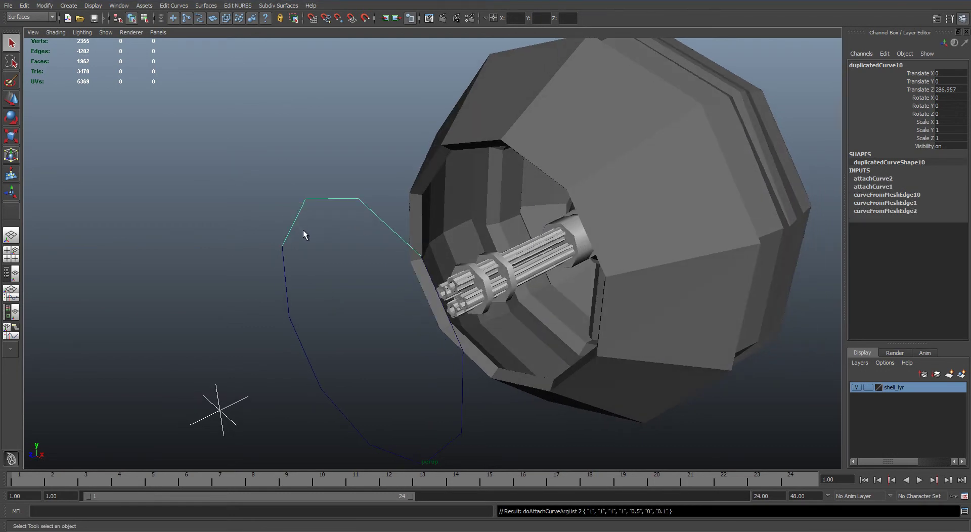
shift+drag(274, 280, 298, 281)
key(g)
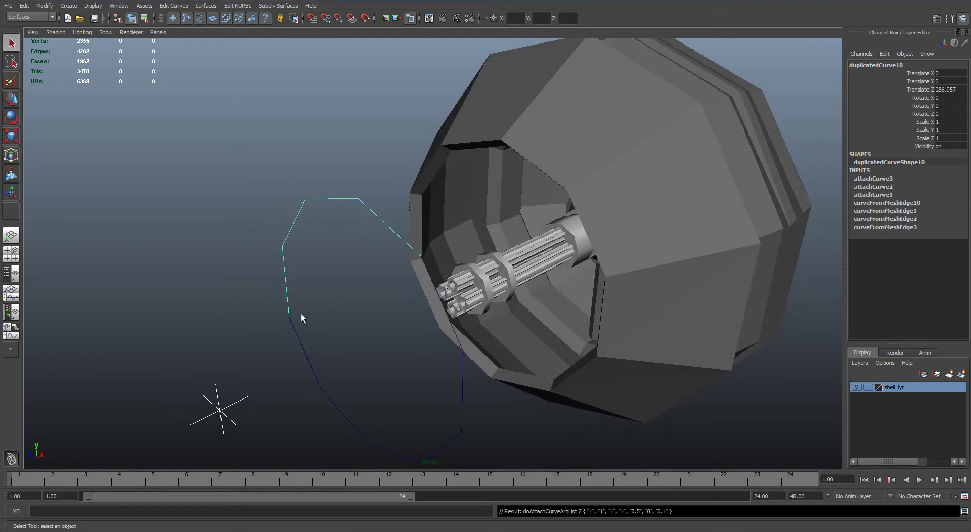
shift+drag(294, 330, 320, 336)
key(g)
shift+drag(337, 409, 339, 438)
key(g)
shift+drag(405, 444, 453, 463)
key(g)
key(g)
alt+drag(458, 422, 434, 424)
shift+drag(402, 362, 395, 316)
key(g)
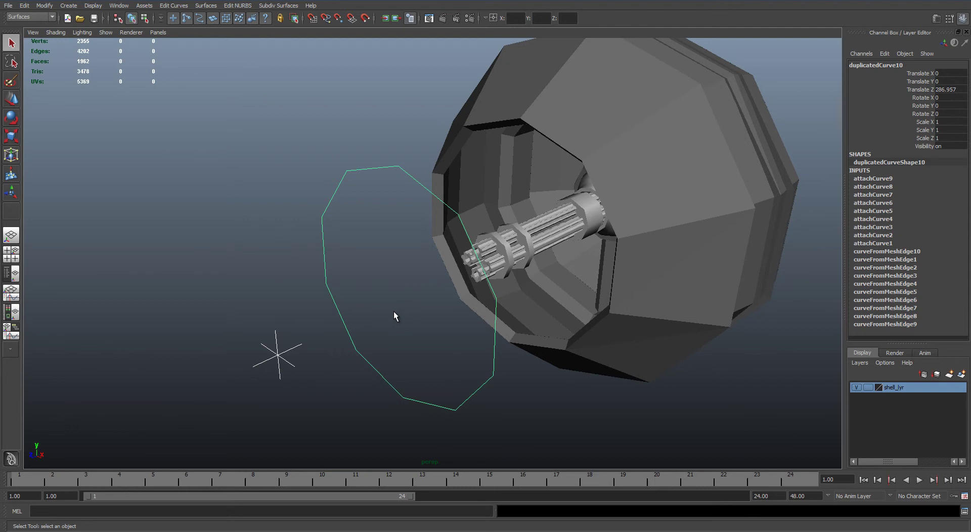
Delete the attached curve's construction history and center its pivot.
key(alt+shift+d)
alt+drag(386, 317, 752, 236)
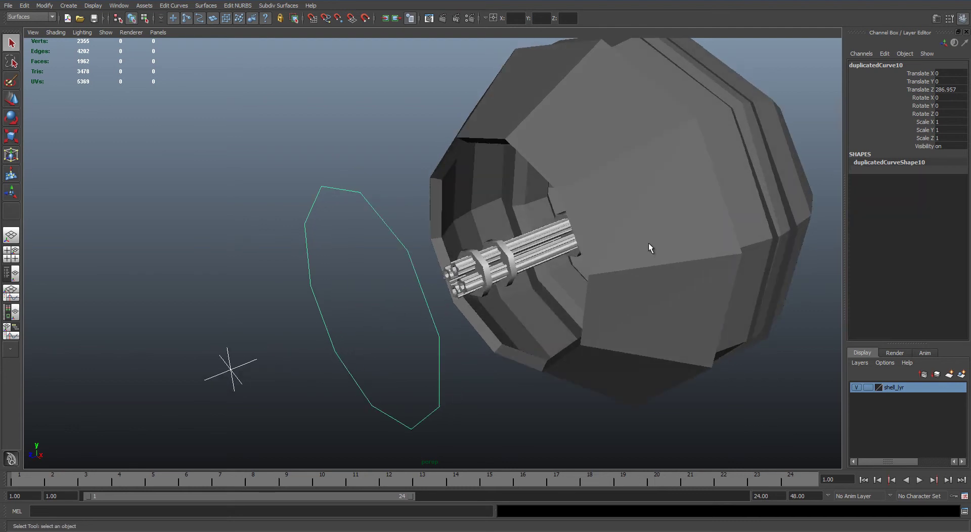
alt+drag(668, 231, 652, 225)
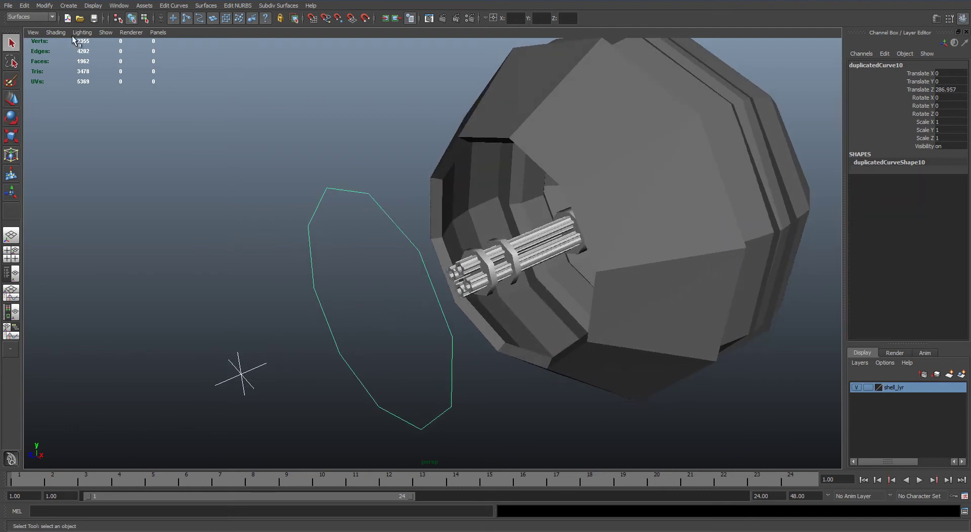
click(45, 6)
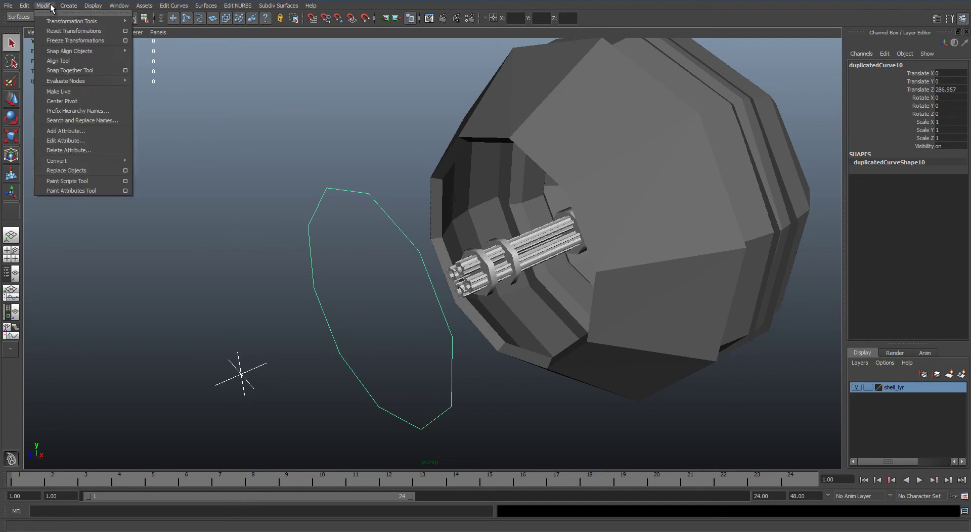
click(72, 103)
Move the outline curve along Z and snap it to the gun_ctl locator's depth, at Translate Z 513.369.
alt+drag(432, 171, 471, 214)
key(w)
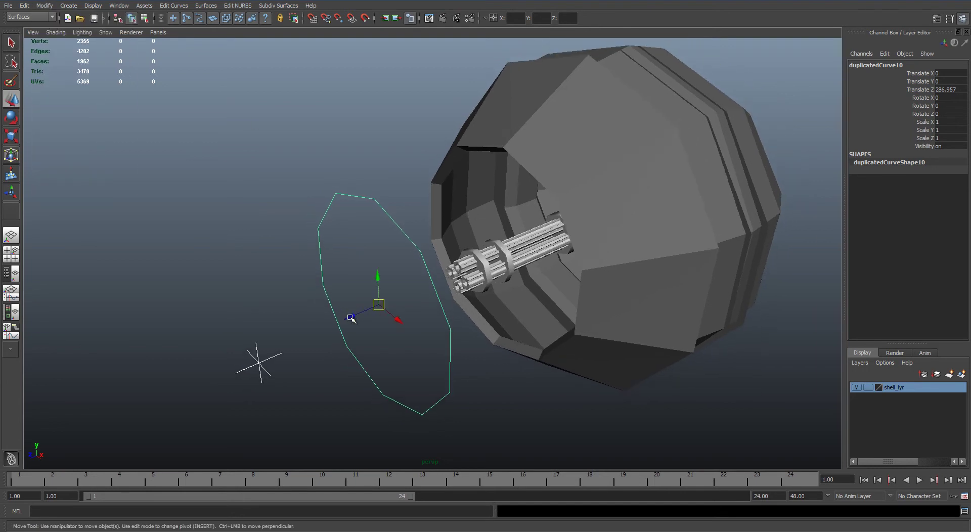
drag(351, 318, 390, 297)
key(v)
alt+drag(359, 343, 324, 225)
alt+drag(357, 353, 257, 342)
alt+drag(303, 316, 342, 307)
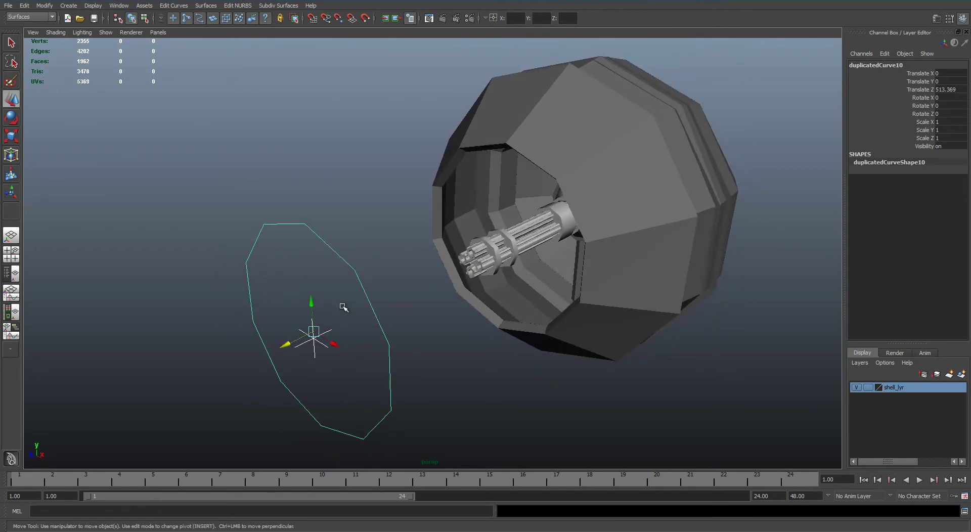
Freeze the outline curve's transformations and rename it controlLimit_crv.
click(45, 6)
click(64, 41)
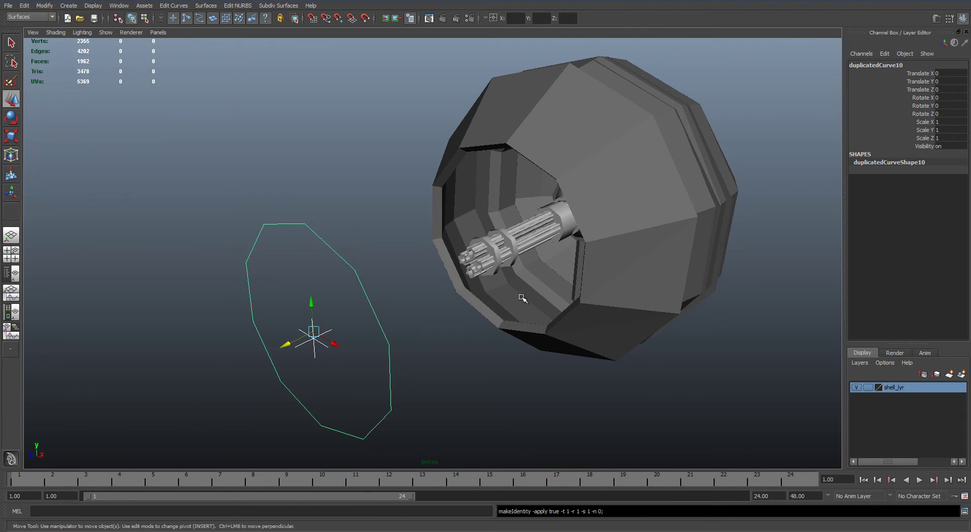
alt+drag(521, 297, 379, 282)
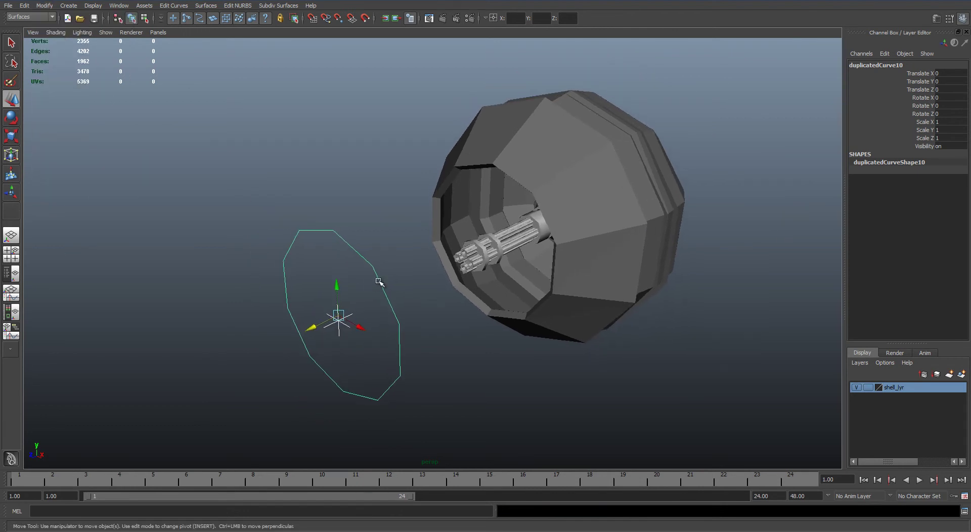
double_click(889, 65)
text(controlLimit_crv)
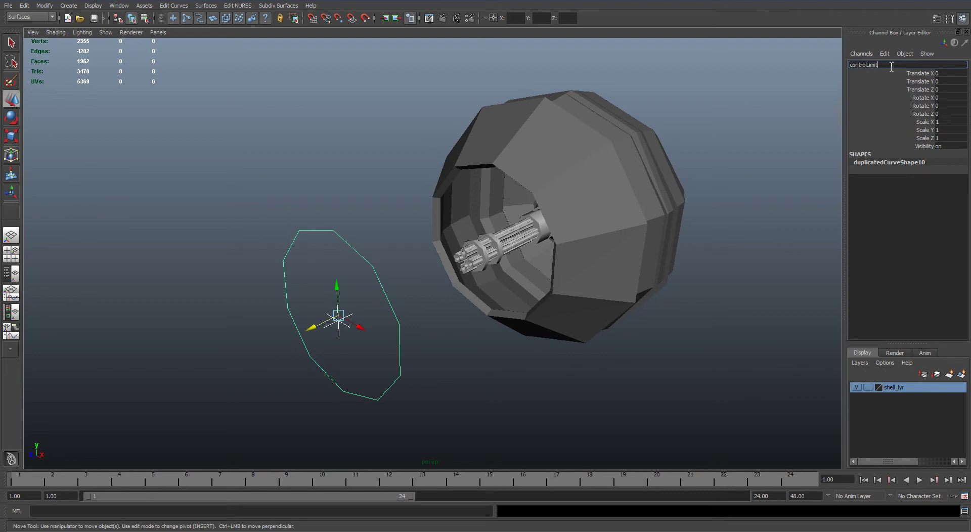
key(Return)
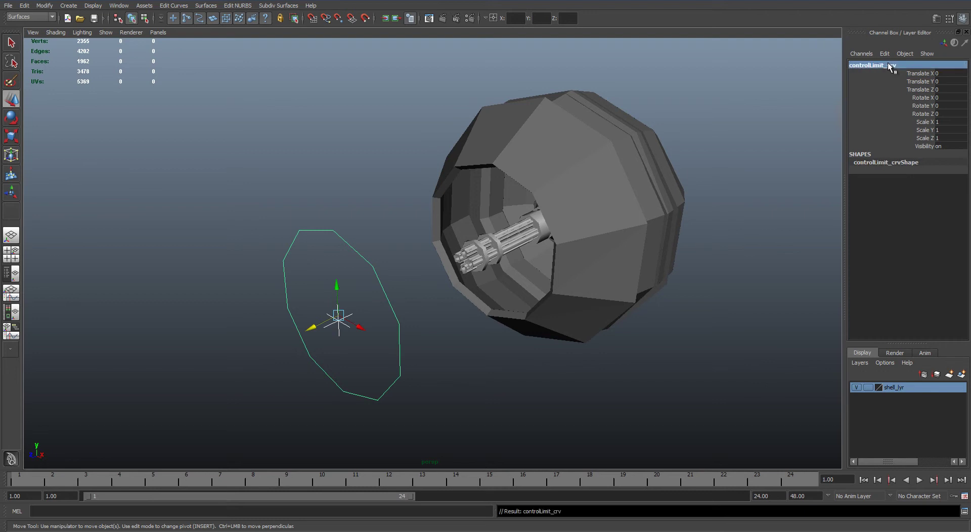
alt+drag(241, 261, 251, 261)
alt+right_drag(252, 261, 298, 286)
alt+middle_drag(307, 274, 317, 266)
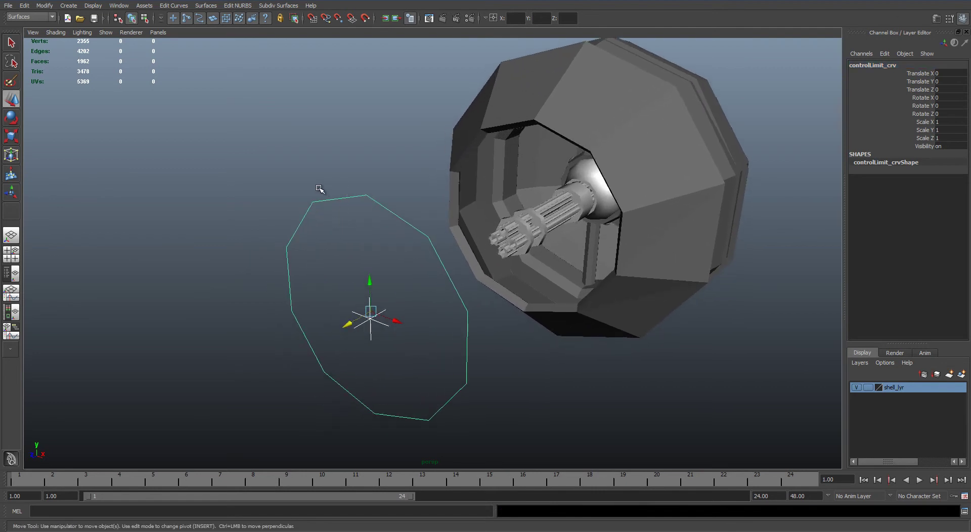
Create a planar trim surface from controlLimit_crv, with options reset, output geometry set to Polygons and the General tessellation method.
click(213, 9)
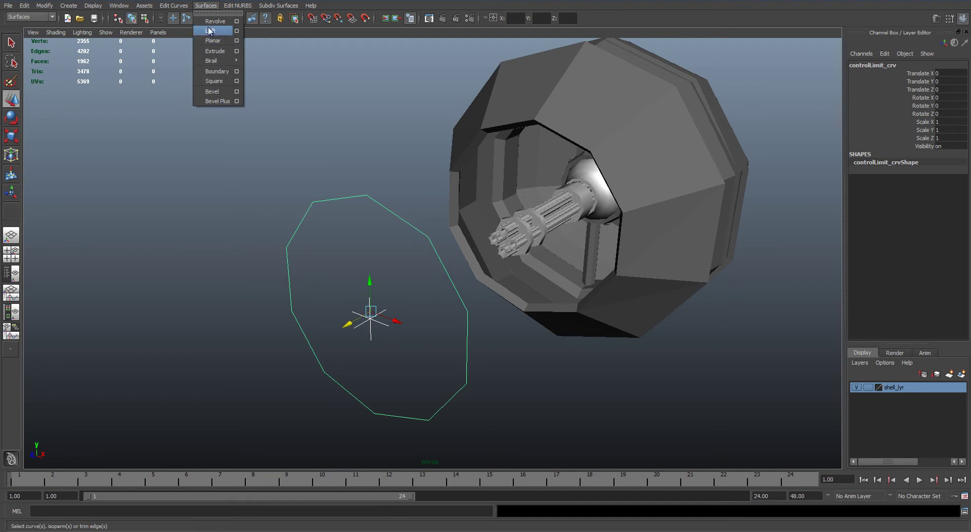
click(236, 41)
click(554, 181)
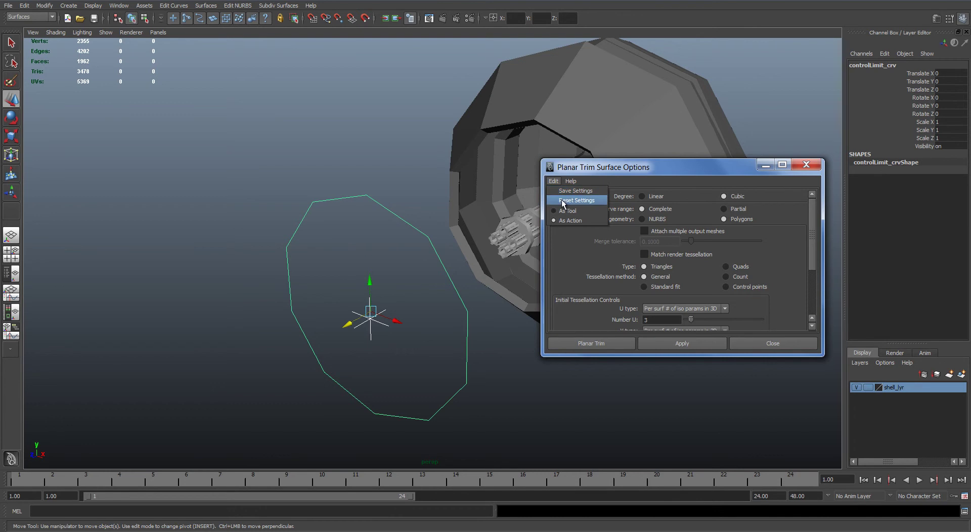
click(562, 202)
click(746, 220)
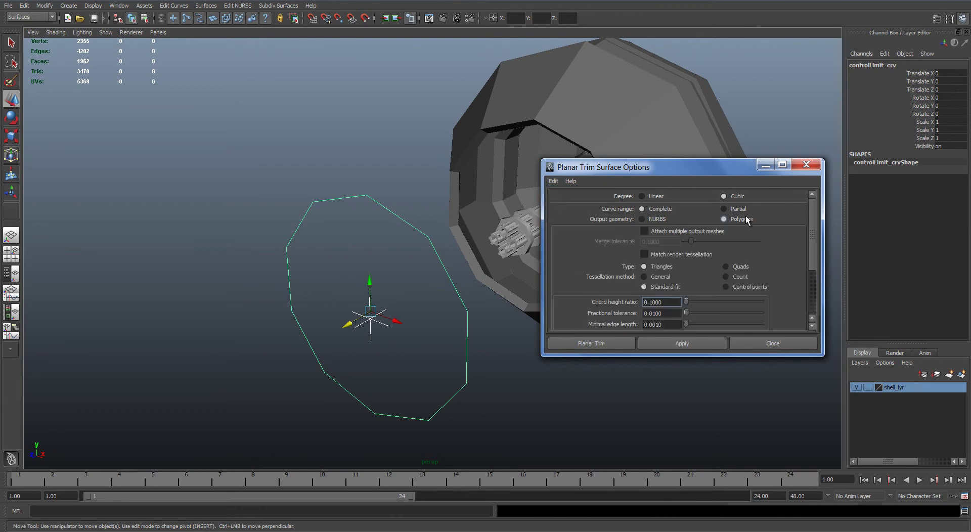
click(657, 277)
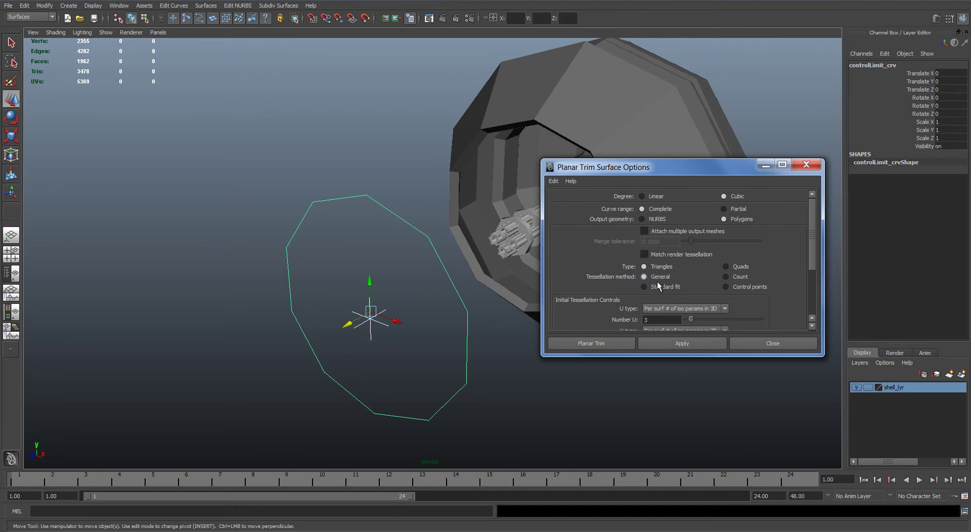
click(586, 343)
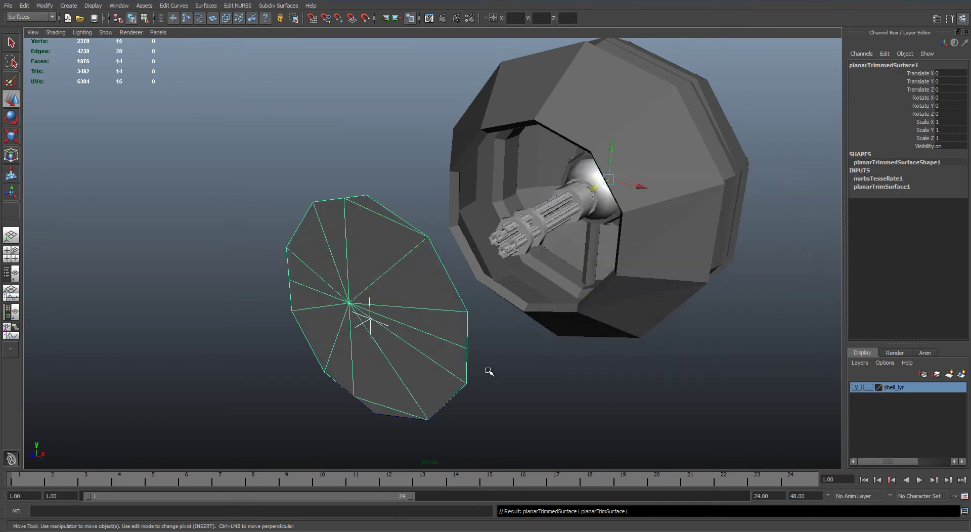
Center the pivot of the new planar surface and delete its construction history.
alt+drag(447, 357, 407, 331)
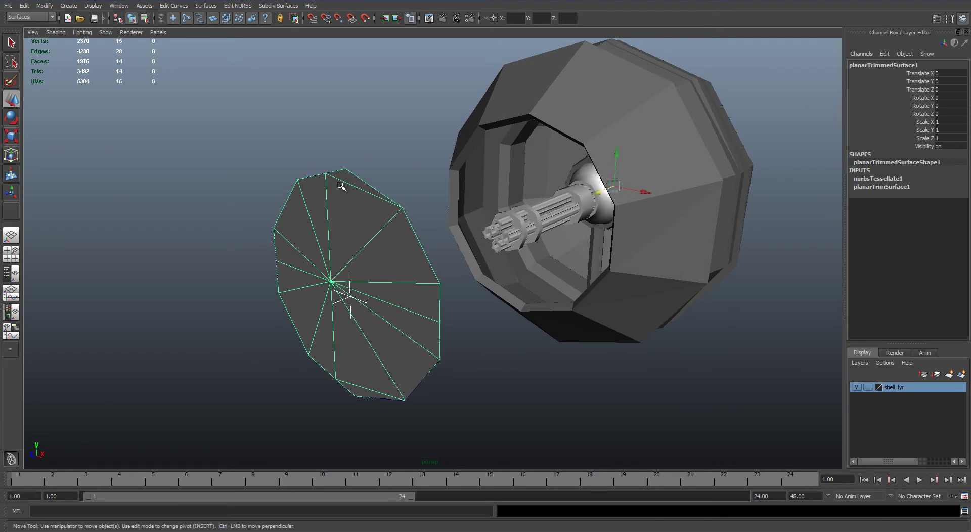
alt+drag(397, 298, 415, 297)
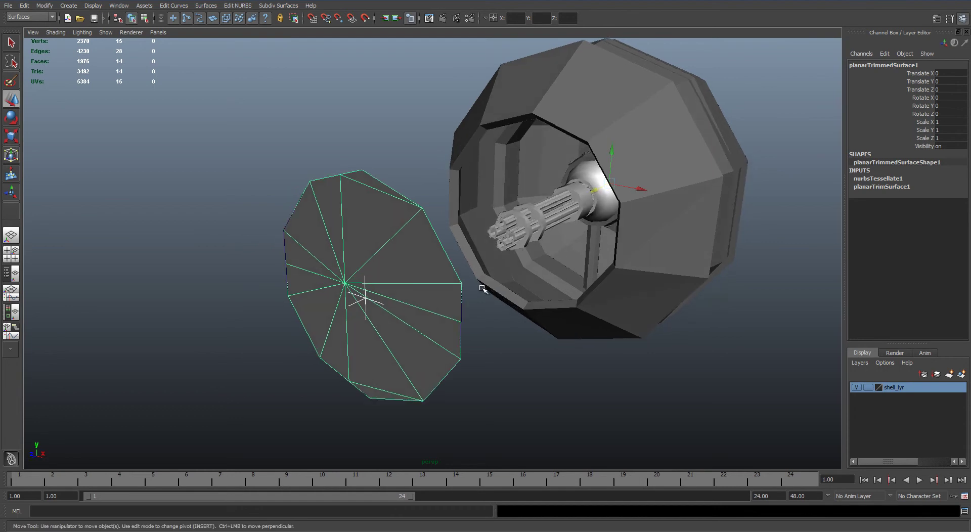
click(45, 6)
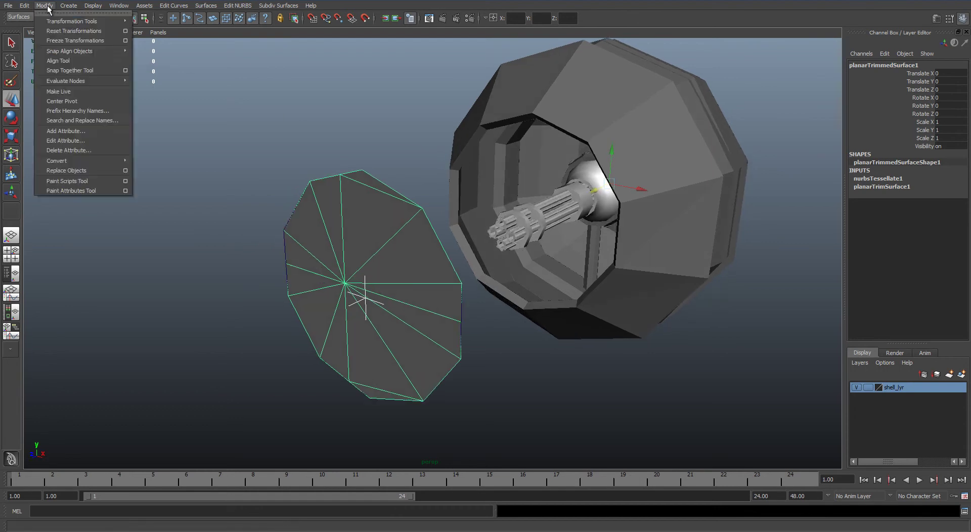
click(62, 101)
key(w)
alt+drag(237, 218, 244, 213)
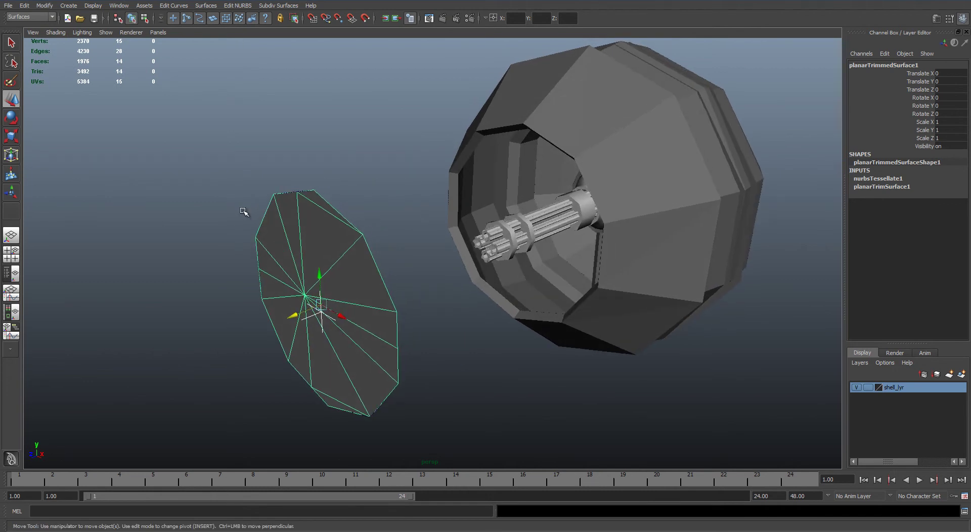
key(alt+shift+d)
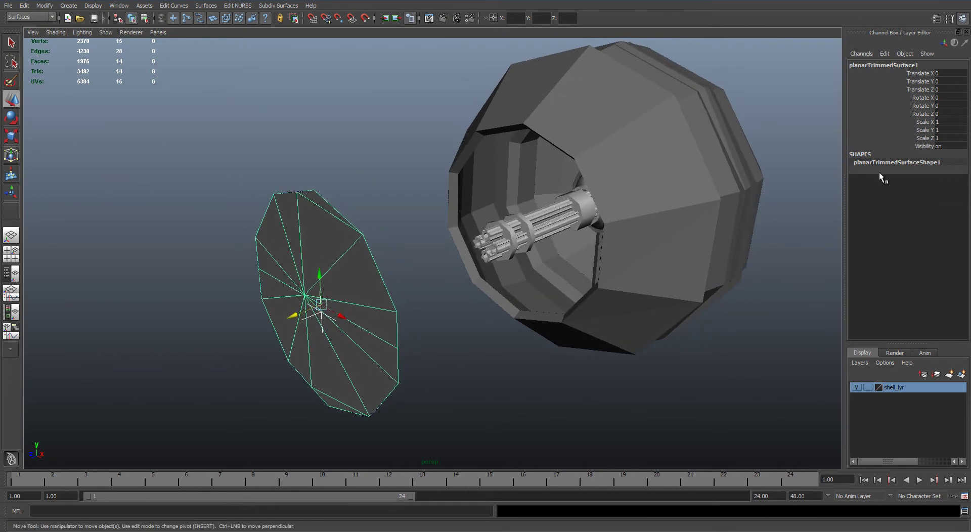
Rename the planar surface as controlLimit_geo.
double_click(898, 66)
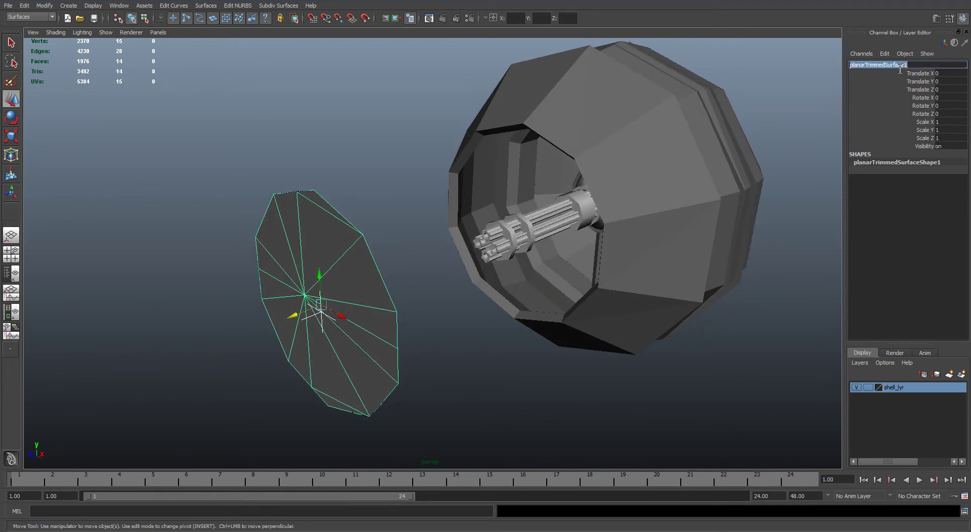
text(controlLimit_geo)
key(Return)
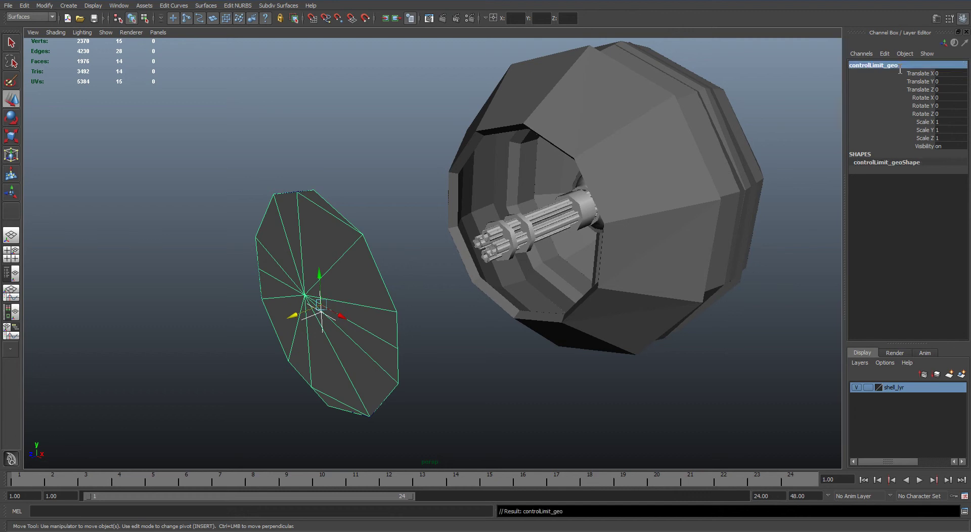
Show the Outliner beside the view and apply a Geometry constraint that keeps the gun_ctl locator on controlLimit_geo.
alt+drag(335, 241, 393, 292)
key(q)
click(10, 280)
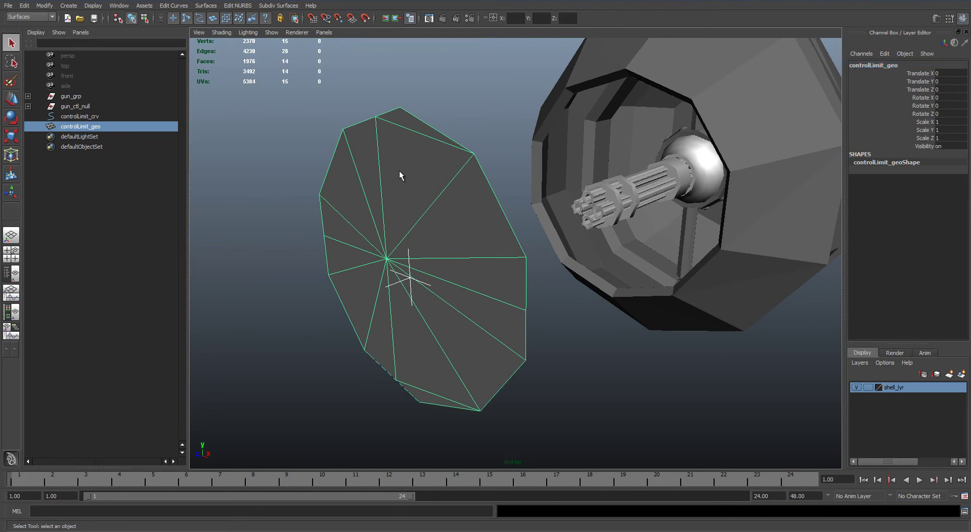
shift+click(391, 287)
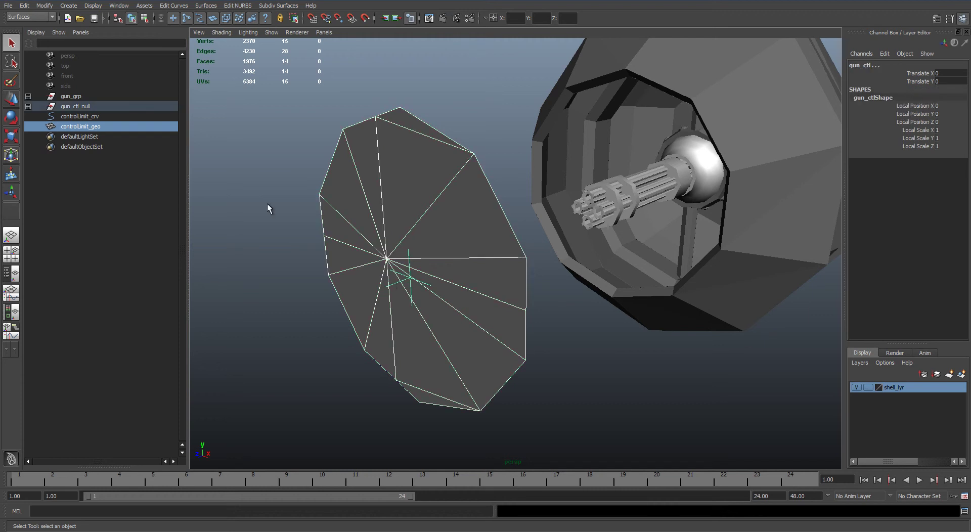
click(30, 17)
click(28, 31)
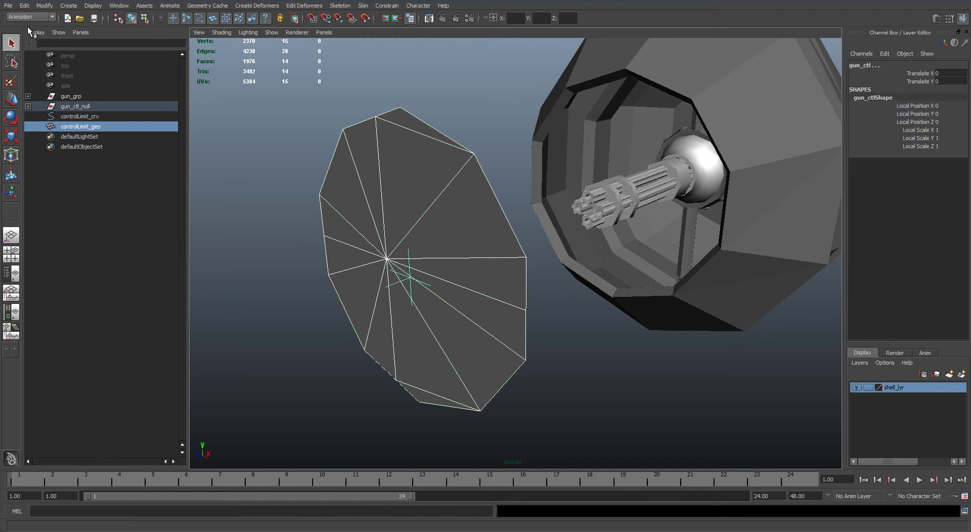
click(387, 5)
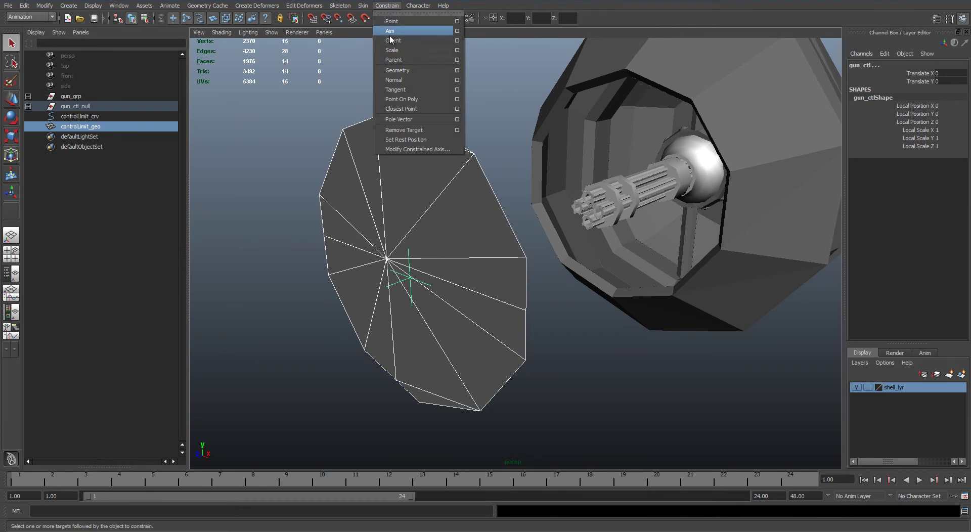
click(414, 70)
Hide the controlLimit_geo surface.
alt+drag(495, 190, 453, 205)
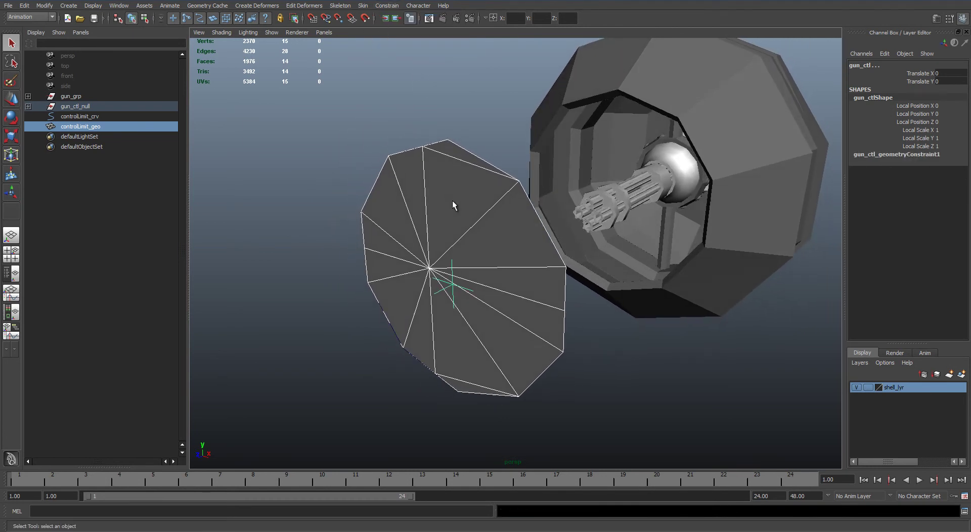
click(91, 127)
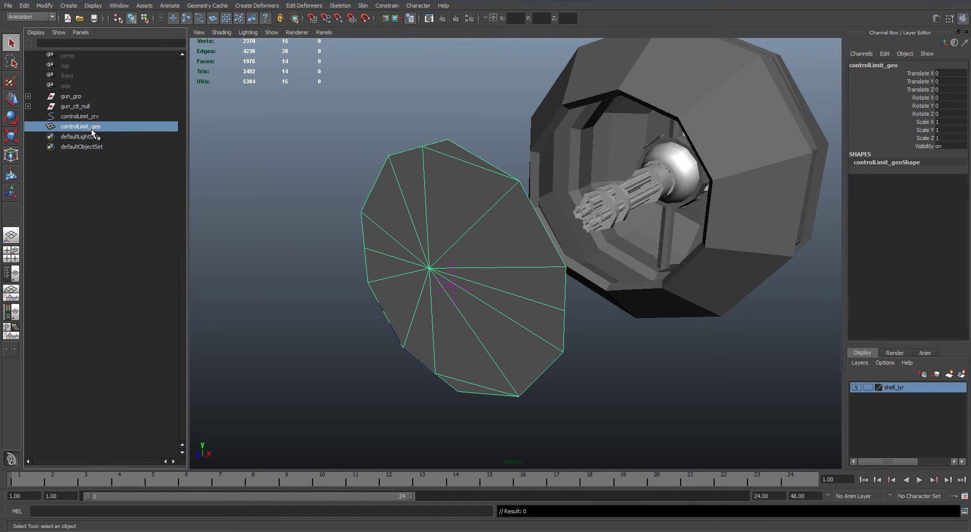
key(ctrl+g)
key(ctrl+z)
key(ctrl+h)
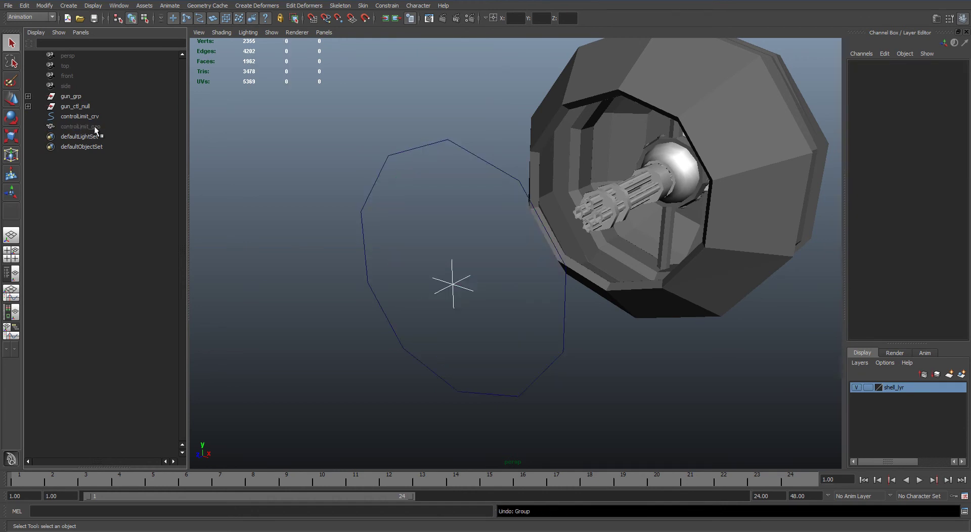
Group controlLimit_crv and controlLimit_geo together and name the group controlLimit_grp.
click(93, 117)
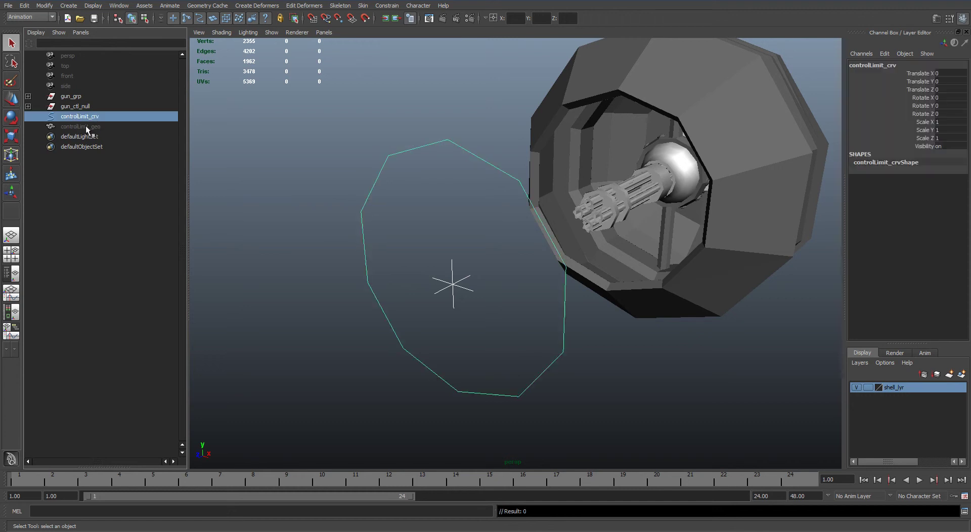
ctrl+click(86, 126)
key(ctrl+g)
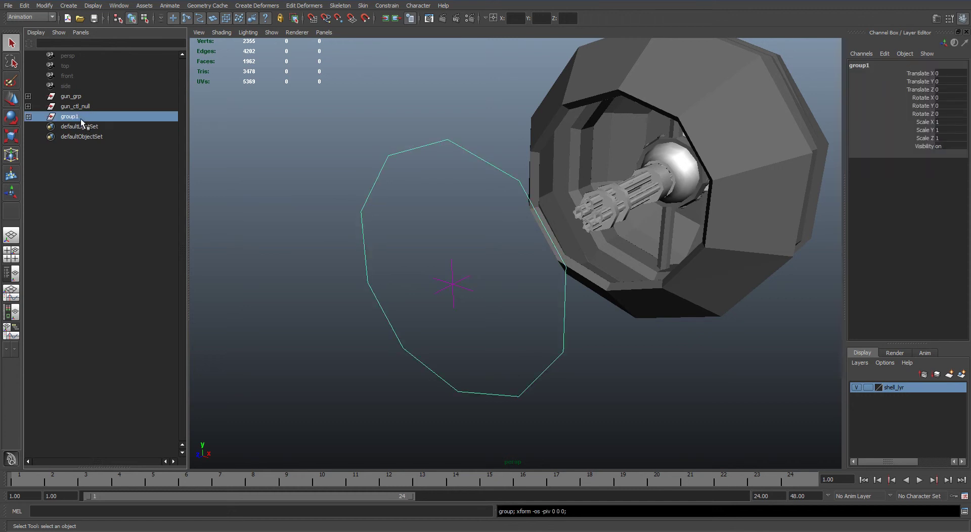
double_click(78, 117)
text(controlLimit_grp)
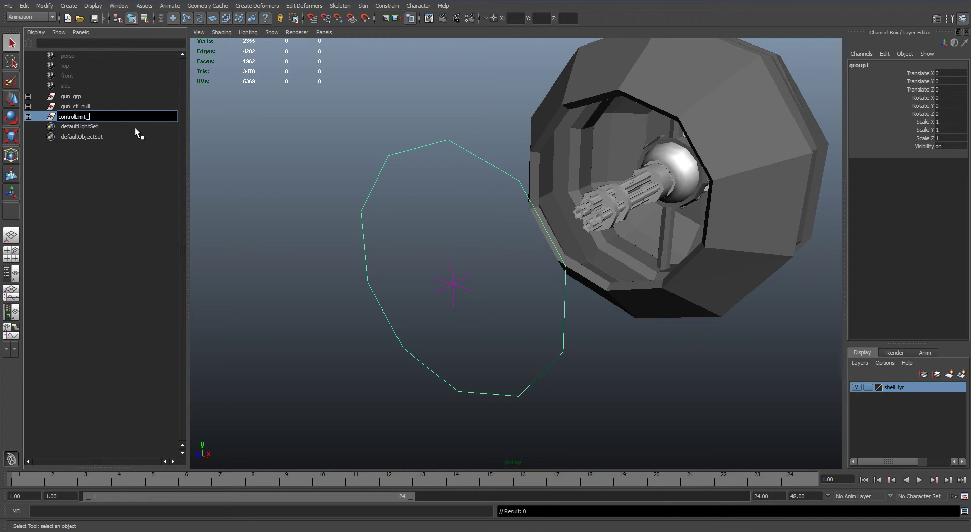
key(Return)
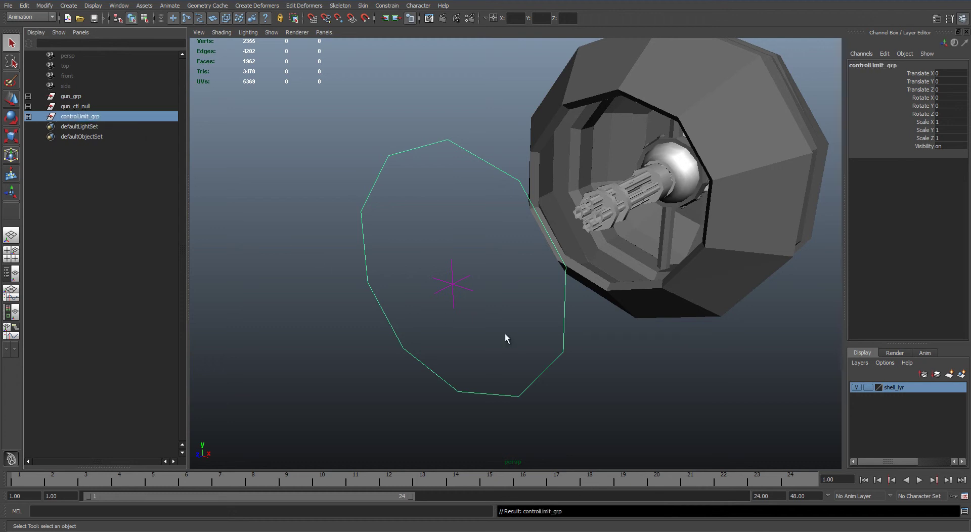
Try moving gun_ctl out to the limit curve's edge and reset its Translate X and Y to 0.
click(451, 282)
alt+drag(485, 307, 611, 195)
key(w)
key(ctrl+z)
drag(518, 299, 756, 282)
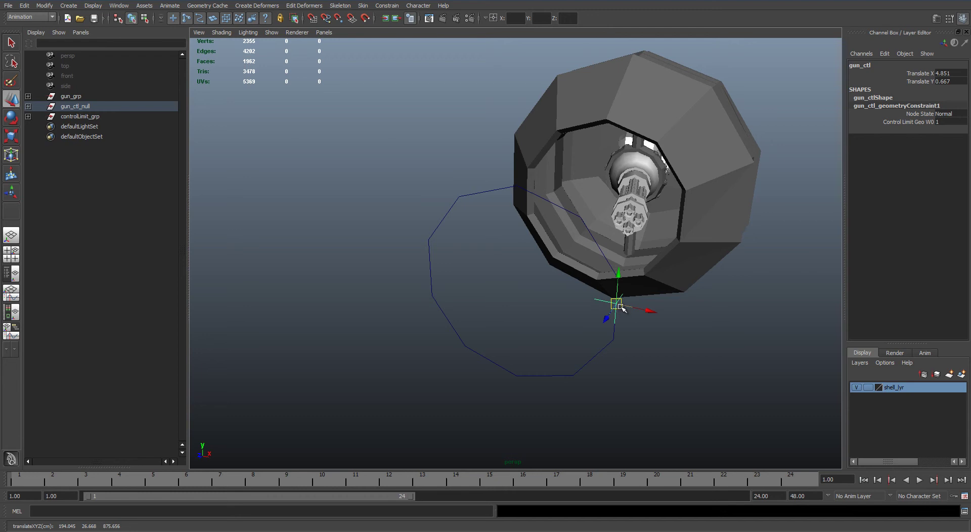
key(ctrl+z)
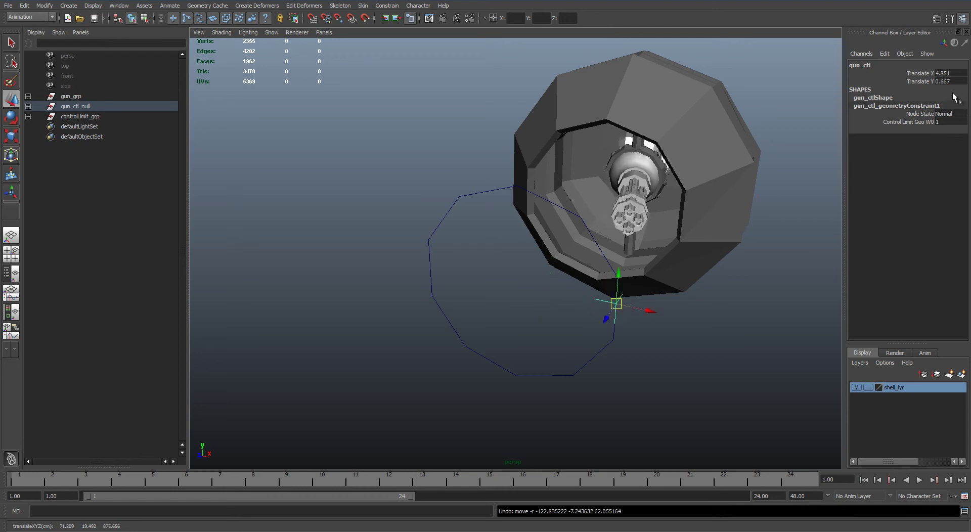
drag(951, 85, 953, 73)
text(0)
key(Return)
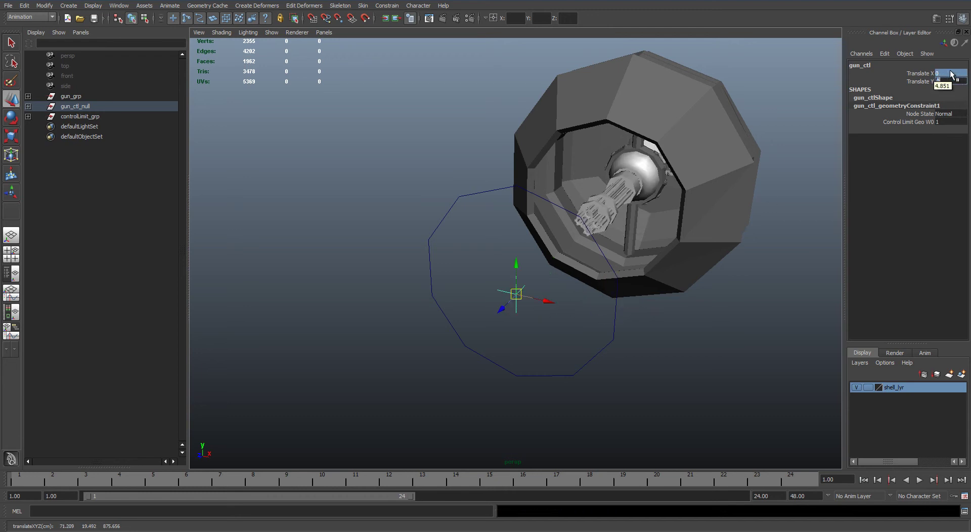
Center controlLimit_grp's pivot and scale the group up uniformly to about 1.832.
click(81, 117)
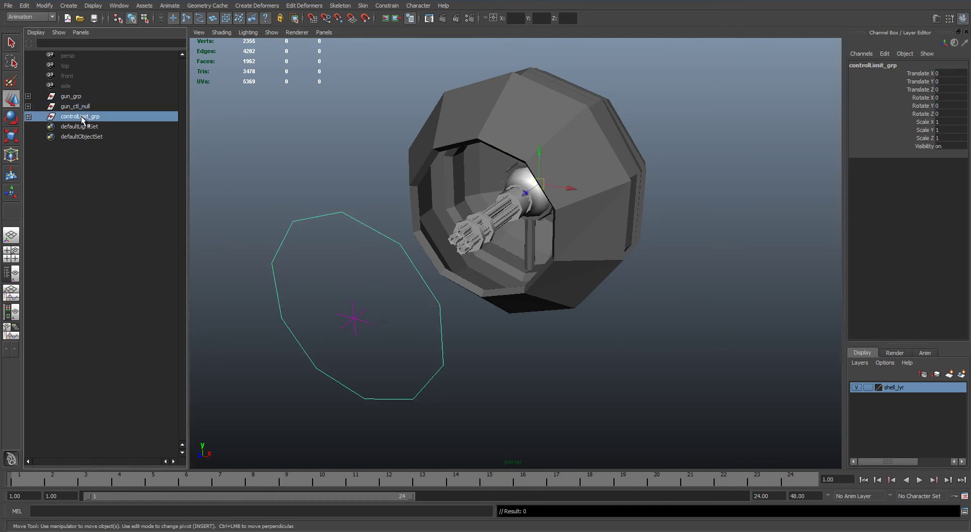
click(28, 116)
alt+middle_drag(317, 297, 370, 284)
key(r)
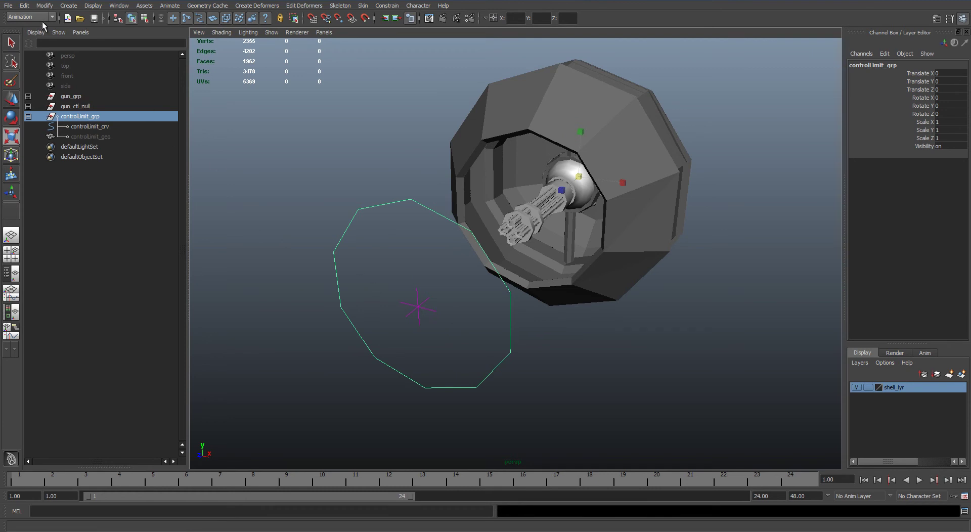
click(45, 5)
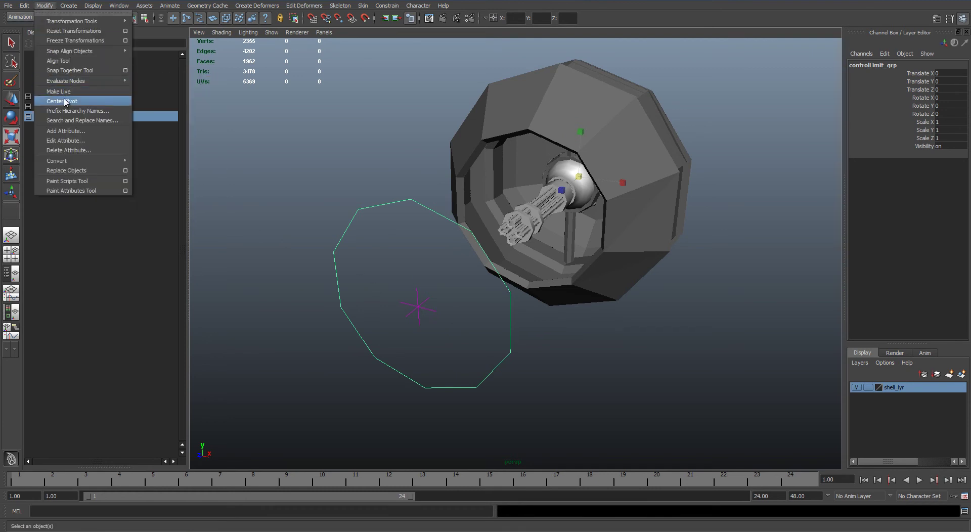
click(83, 103)
alt+drag(657, 384, 483, 340)
drag(403, 307, 521, 320)
Try moving gun_ctl to the edge of the enlarged limit curve and undo the moves.
key(q)
click(419, 313)
alt+drag(434, 345, 689, 334)
key(w)
key(ctrl+z)
key(ctrl+z)
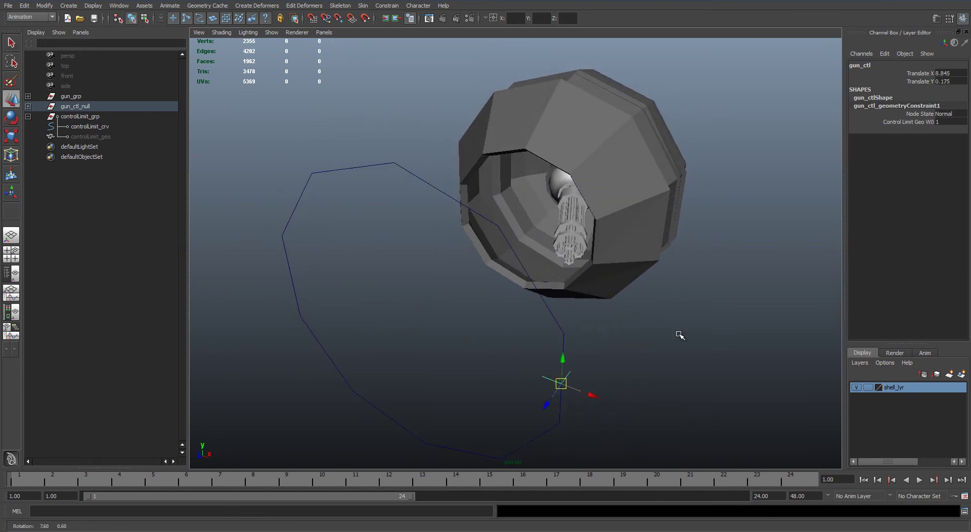
Scale controlLimit_grp up slightly more on all axes, then test moving gun_ctl against the curve and undo the move.
click(100, 120)
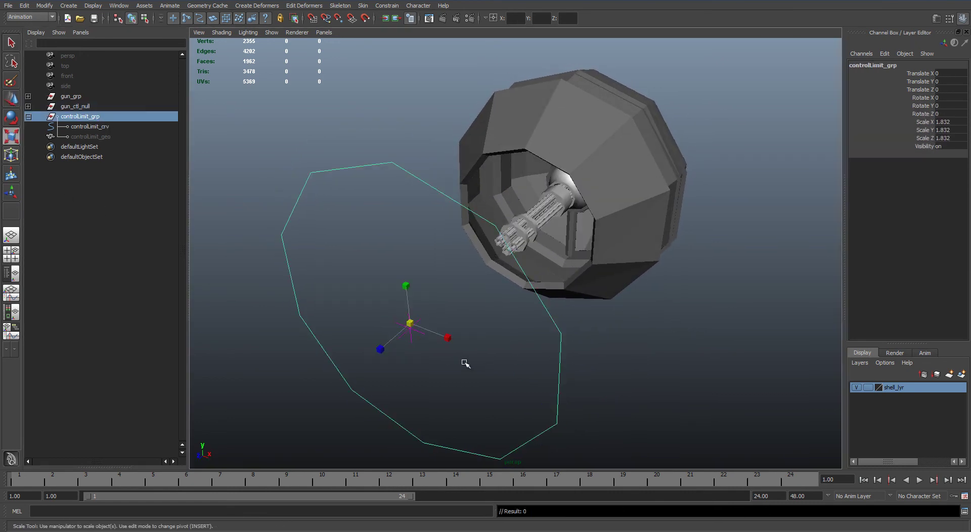
drag(411, 323, 278, 204)
key(q)
click(423, 333)
key(w)
key(ctrl+z)
Enable drawing overrides on controlLimit_crv and set its display type to Reference so the curve cannot be selected.
click(283, 268)
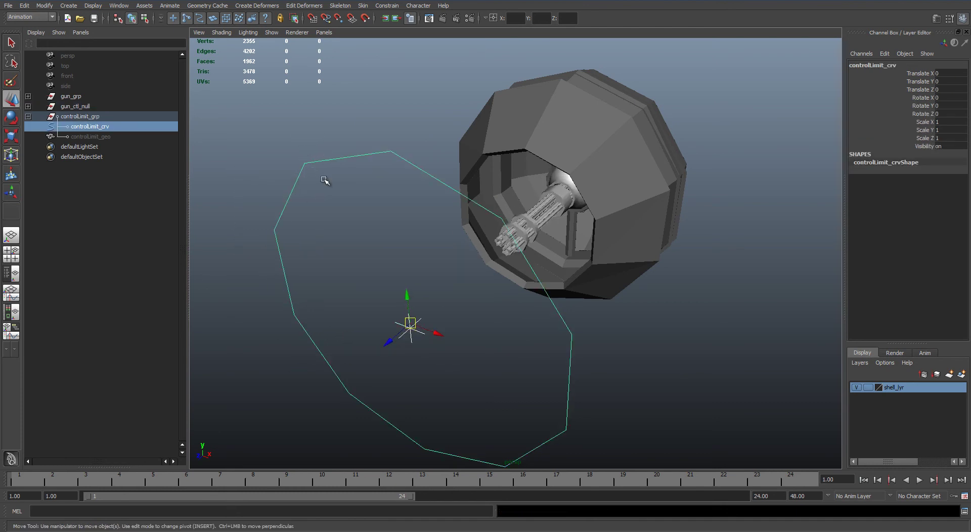
key(ctrl+a)
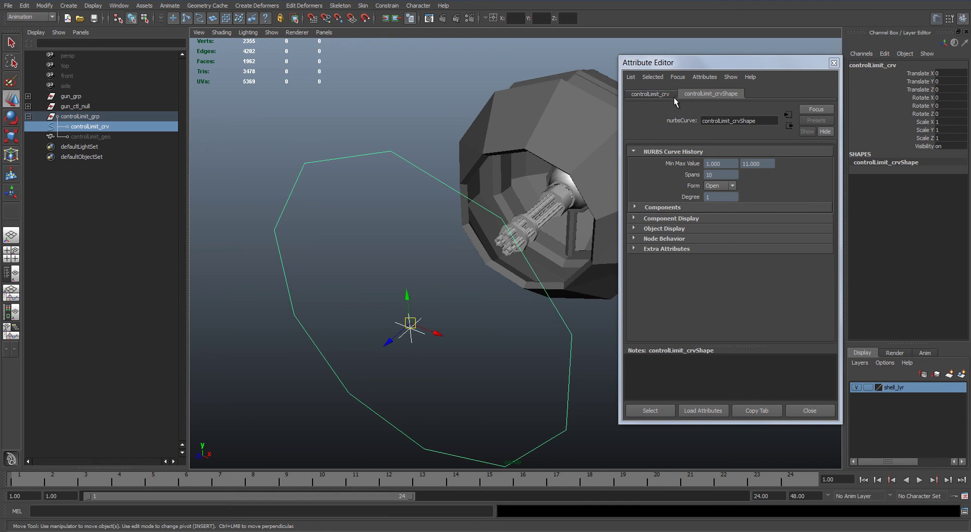
click(652, 94)
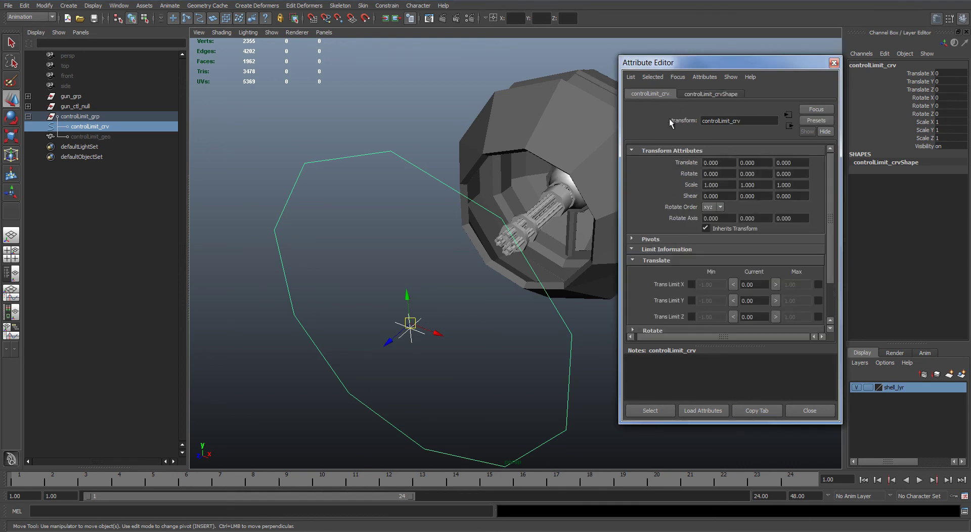
click(657, 151)
click(653, 171)
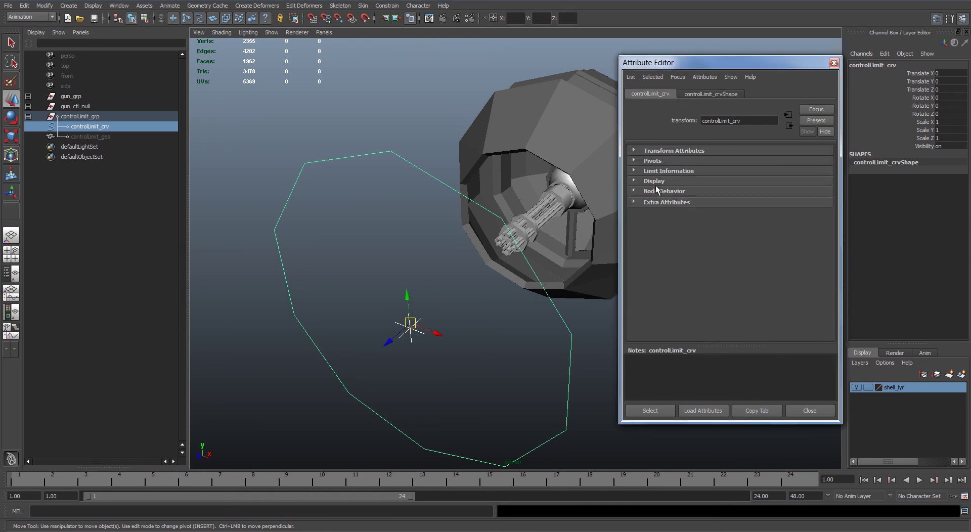
click(657, 181)
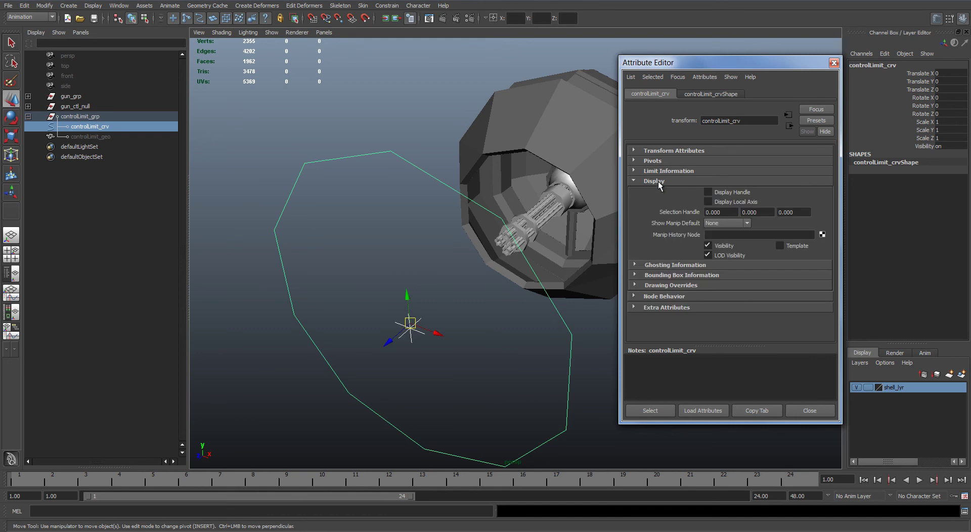
click(665, 286)
click(748, 297)
scroll(748, 302, down, 2)
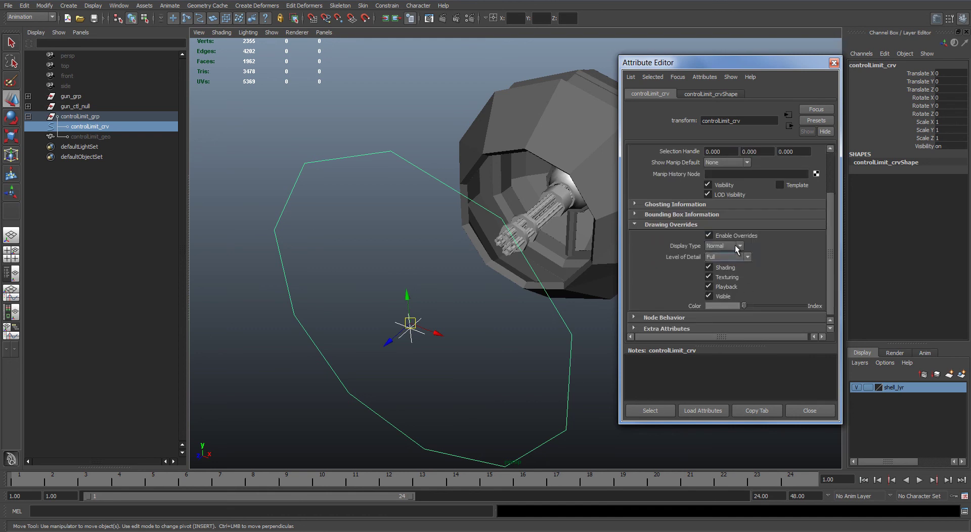
click(727, 251)
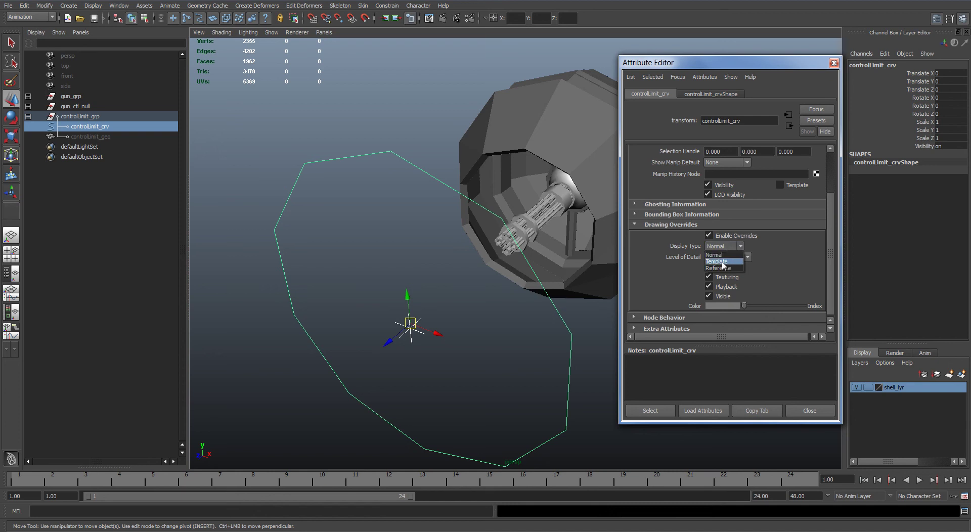
click(722, 268)
click(807, 409)
click(514, 379)
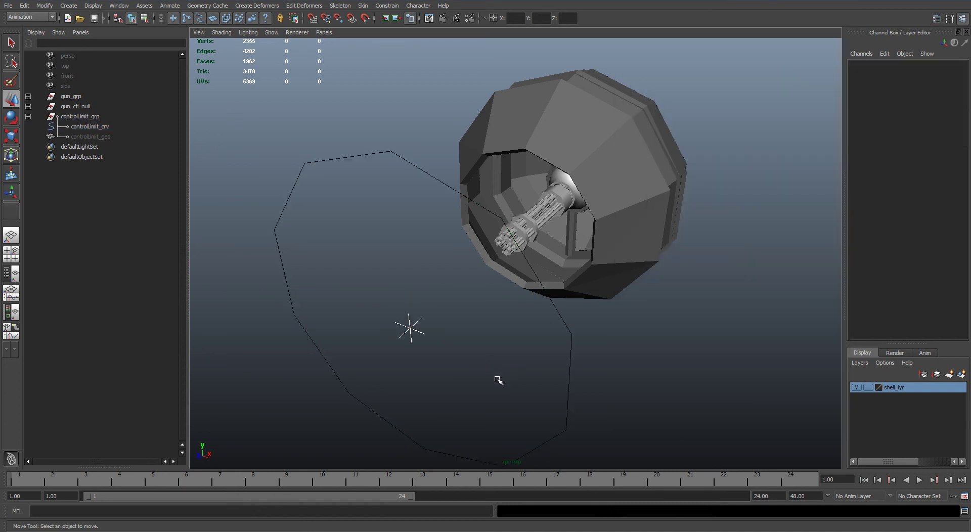
Try moving gun_ctl within the unselectable limit curve to test the gun's aim and undo the moves.
scroll(574, 423, down, 3)
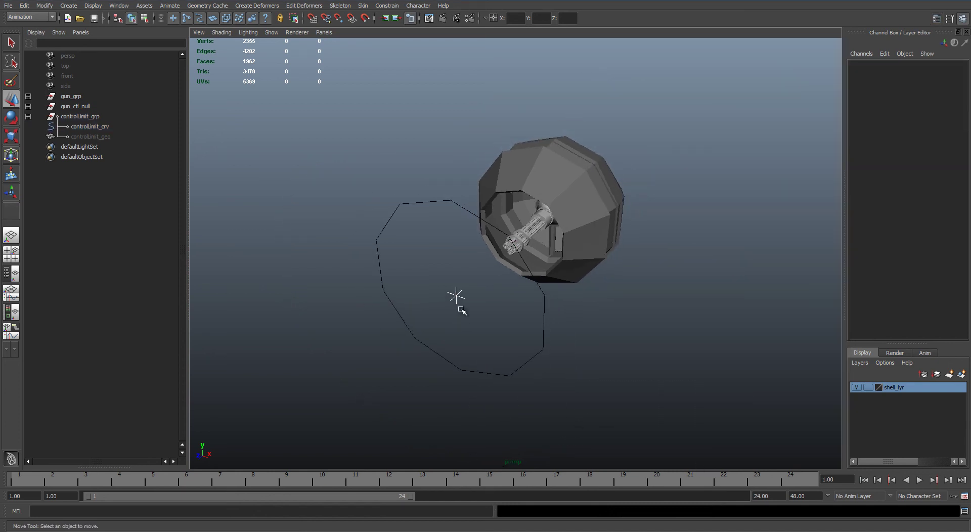
drag(443, 275, 610, 432)
scroll(458, 315, up, 3)
key(ctrl+z)
key(ctrl+z)
key(ctrl+z)
key(q)
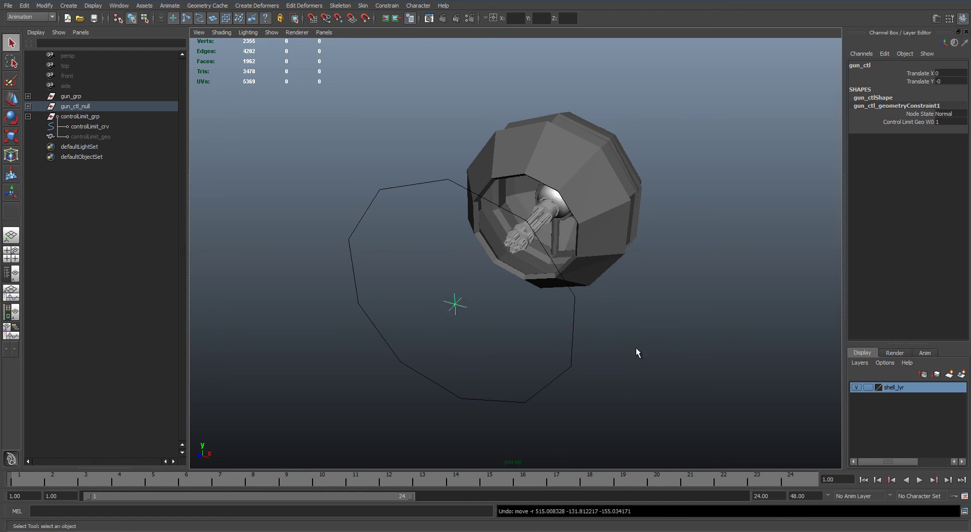